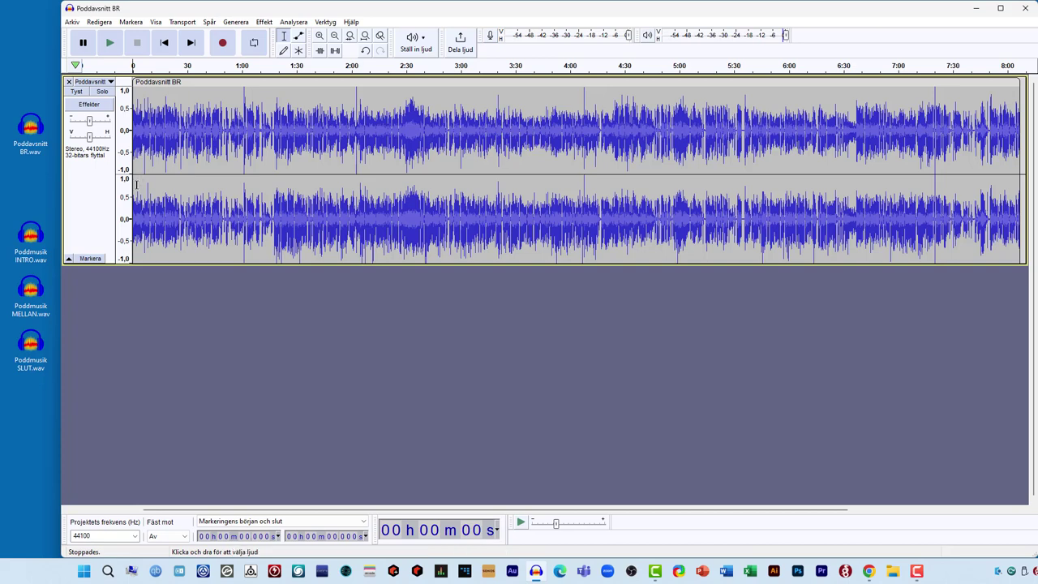
Step: Import Poddmusik INTRO.wav as a new track and move the Poddavsnitt BR clip to start where the intro music ends
{"action": "left_click_drag", "start_coordinate": [29, 235], "coordinate": [128, 316]}
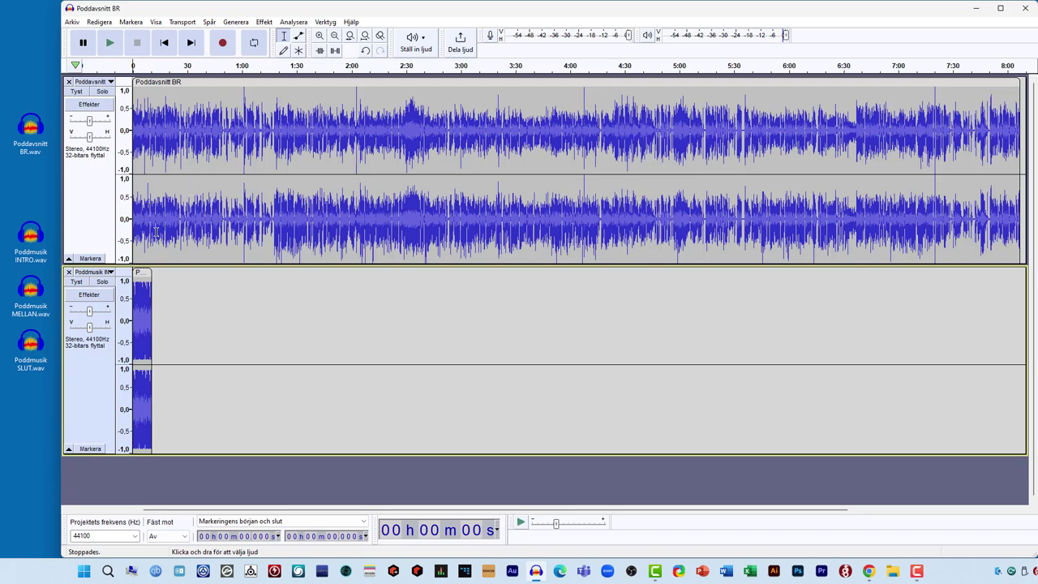
{"action": "left_click_drag", "start_coordinate": [157, 232], "coordinate": [131, 232]}
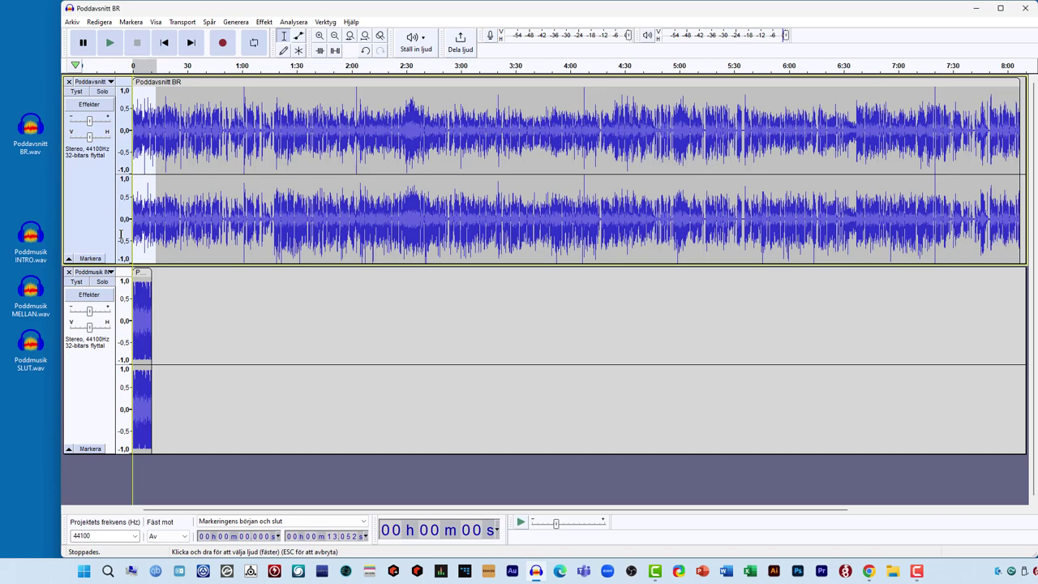
{"action": "left_click", "coordinate": [145, 274]}
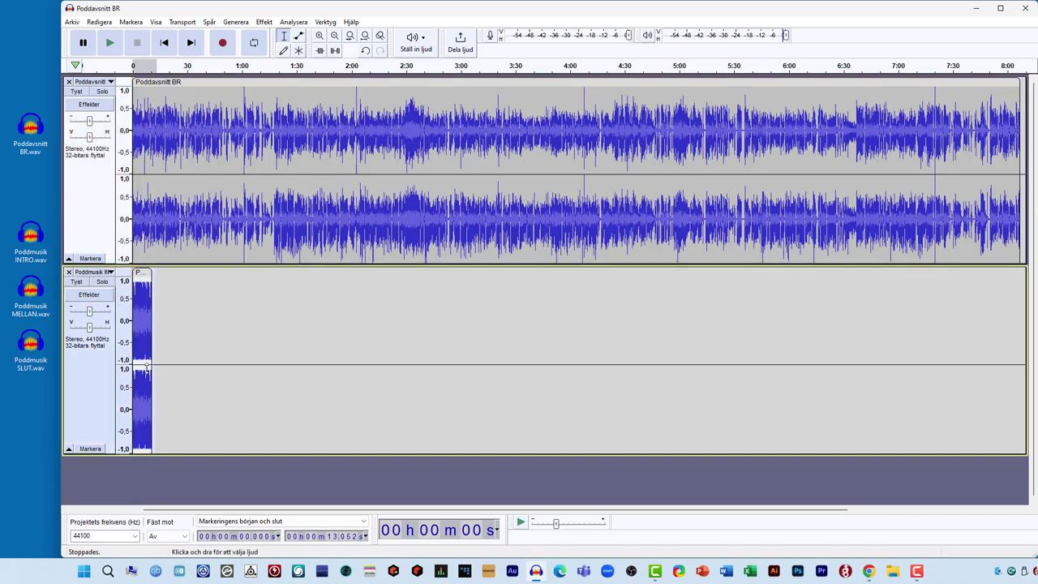
{"action": "left_click", "coordinate": [349, 36]}
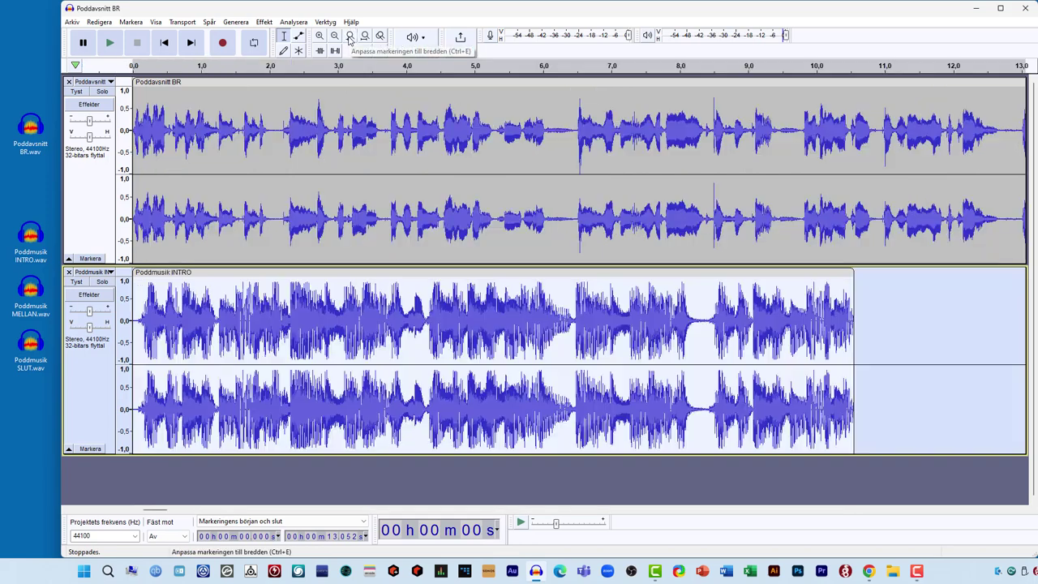
{"action": "left_click", "coordinate": [382, 186]}
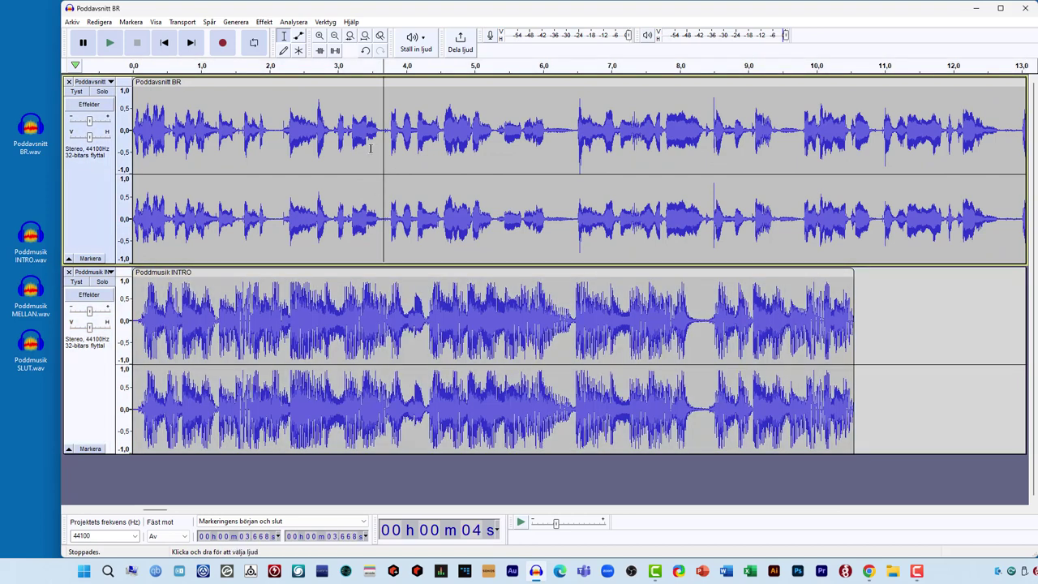
{"action": "left_click", "coordinate": [155, 84]}
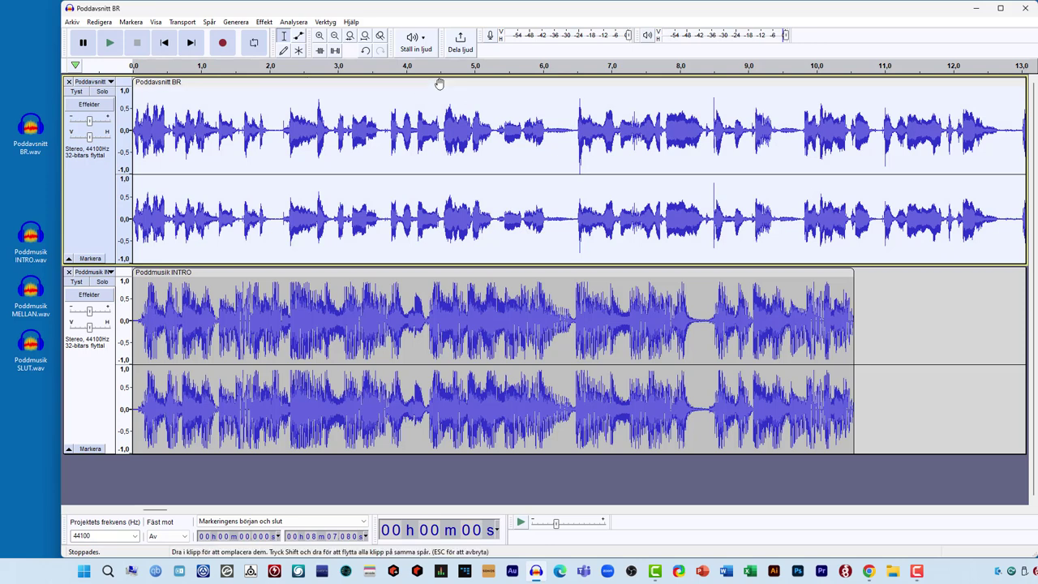
{"action": "left_click_drag", "start_coordinate": [168, 77], "coordinate": [894, 103]}
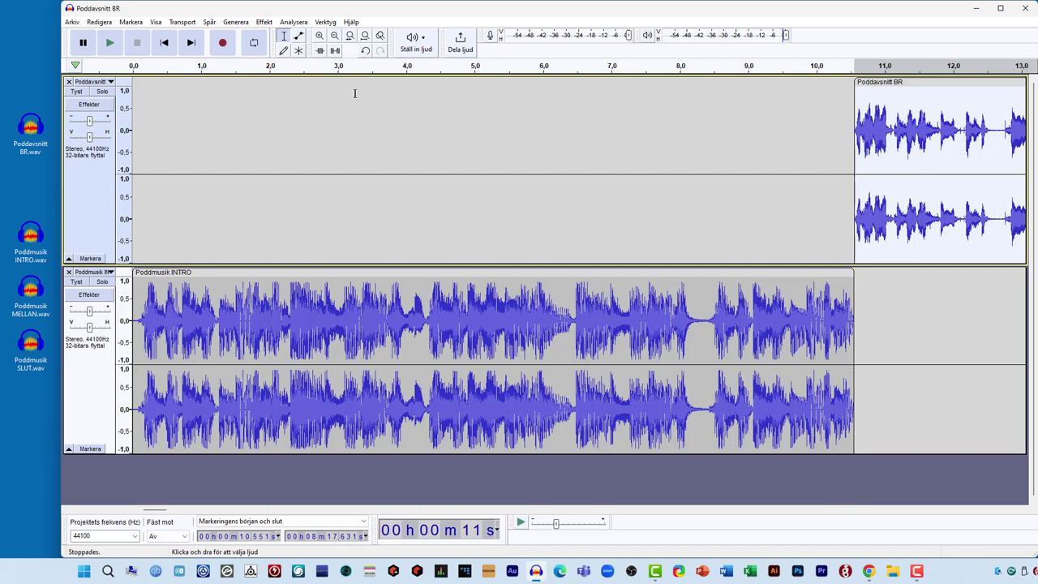
Step: Play the project from the beginning through the transition from the intro music to the speech
{"action": "left_click", "coordinate": [165, 44]}
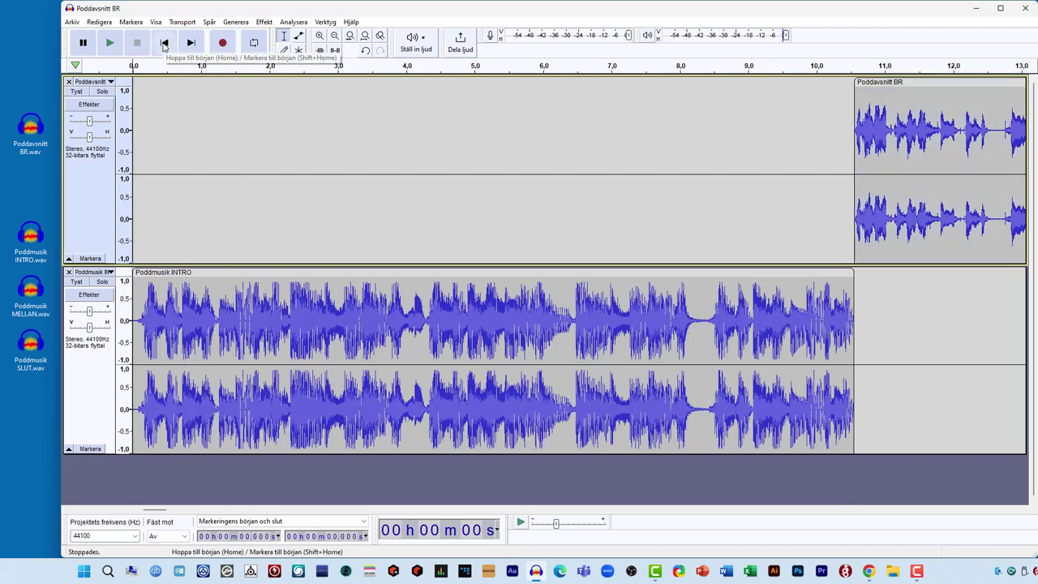
{"action": "left_click", "coordinate": [110, 45]}
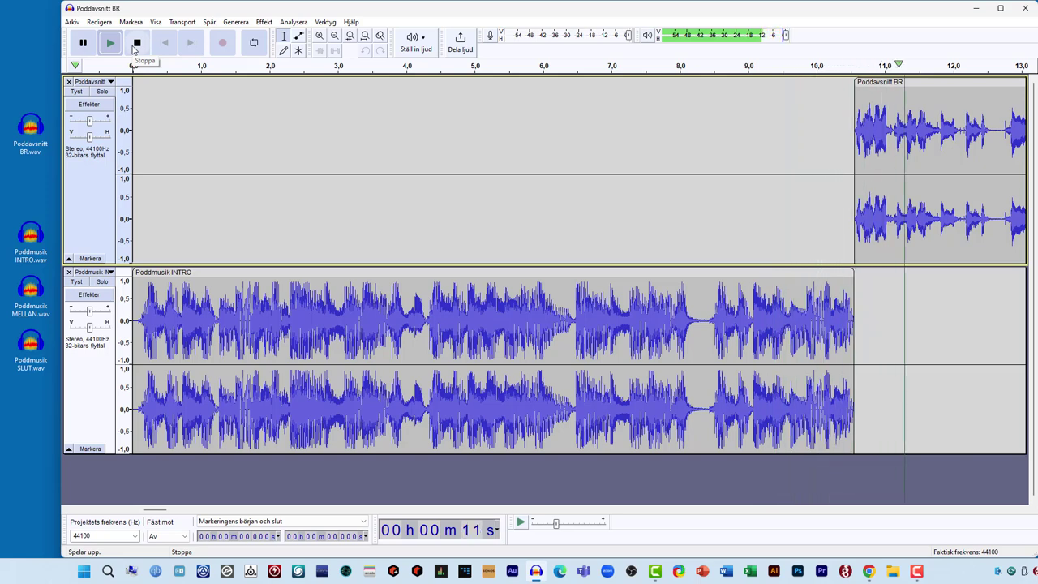
{"action": "left_click", "coordinate": [137, 42]}
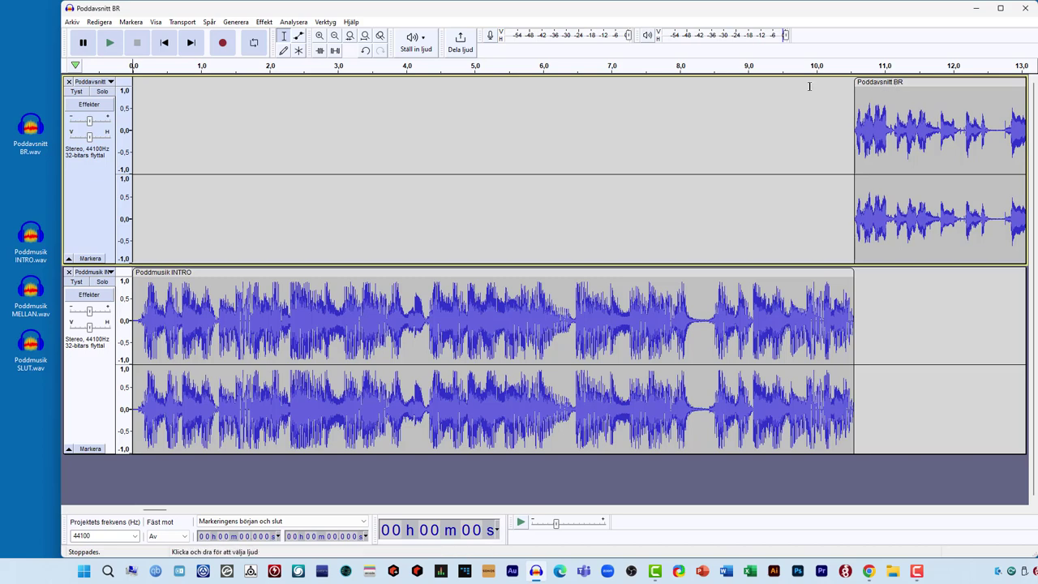
{"action": "left_click_drag", "start_coordinate": [808, 88], "coordinate": [874, 148]}
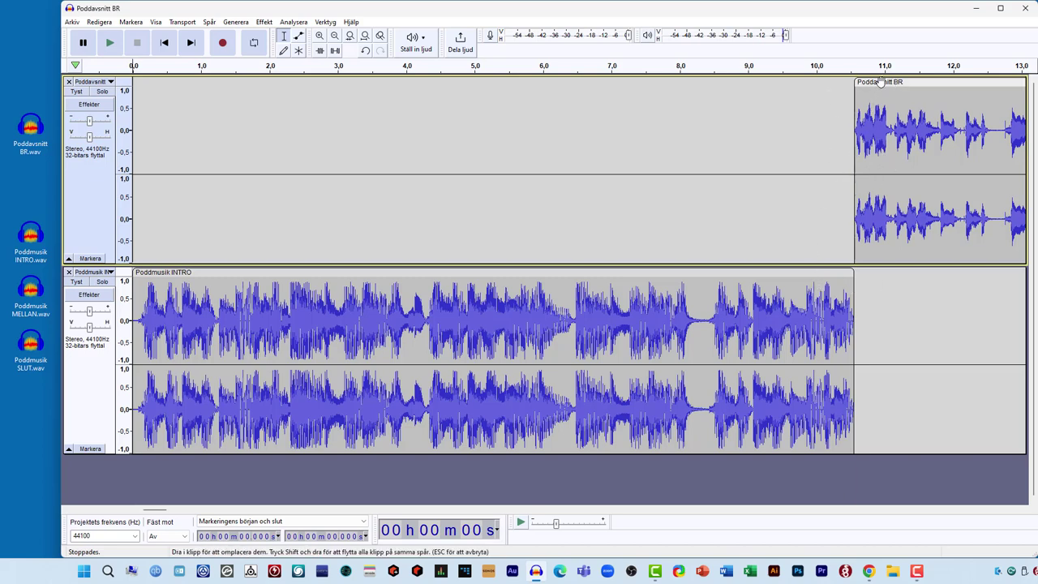
{"action": "mouse_move", "coordinate": [879, 79]}
{"action": "left_mouse_down"}
{"action": "mouse_move", "coordinate": [866, 84]}
{"action": "mouse_move", "coordinate": [942, 94]}
{"action": "mouse_move", "coordinate": [878, 94]}
{"action": "mouse_move", "coordinate": [882, 82]}
{"action": "mouse_move", "coordinate": [865, 82]}
{"action": "mouse_move", "coordinate": [878, 82]}
{"action": "left_mouse_up"}
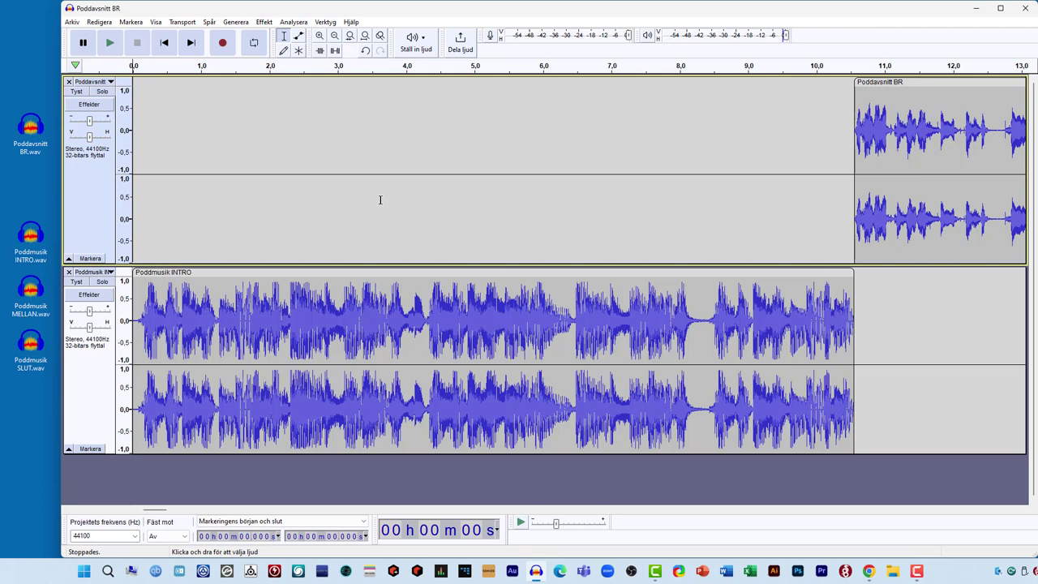
Step: Lower the intro music's volume with the Envelope tool from about 4.3 s and move the speech clip to start at about 5.4 s
{"action": "left_click", "coordinate": [429, 309]}
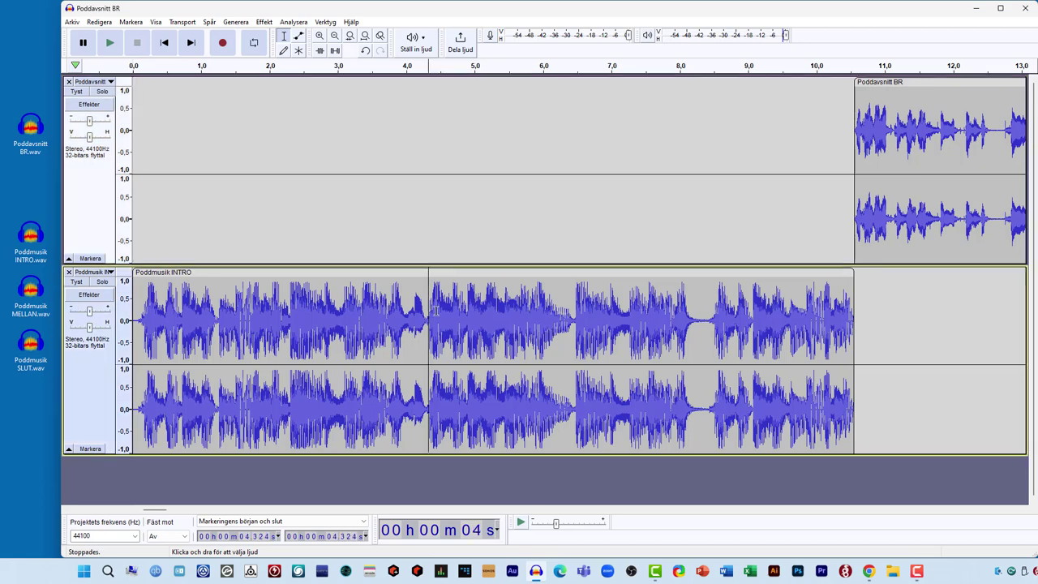
{"action": "left_click", "coordinate": [299, 38]}
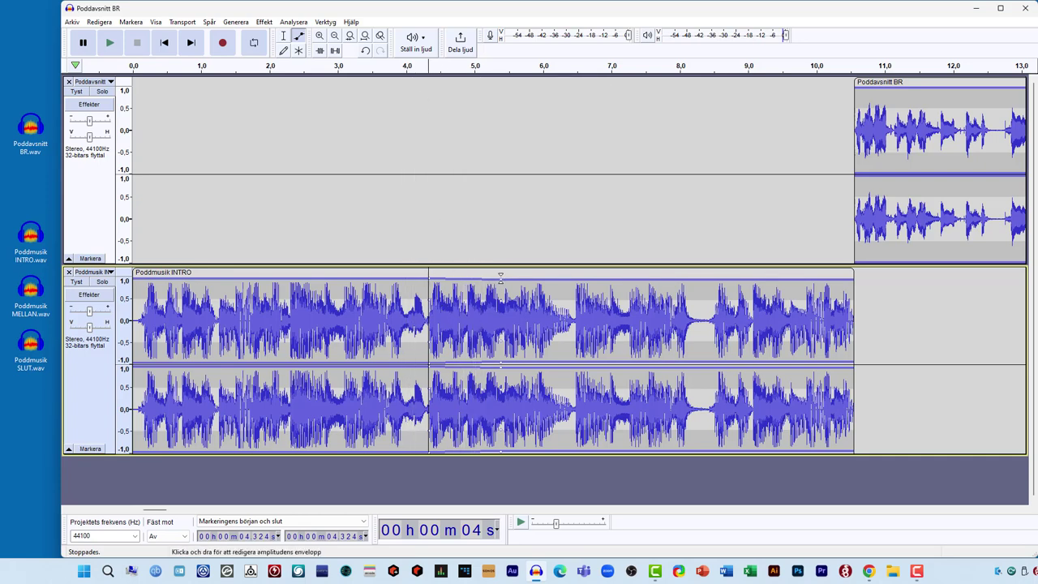
{"action": "left_click_drag", "start_coordinate": [501, 276], "coordinate": [501, 309]}
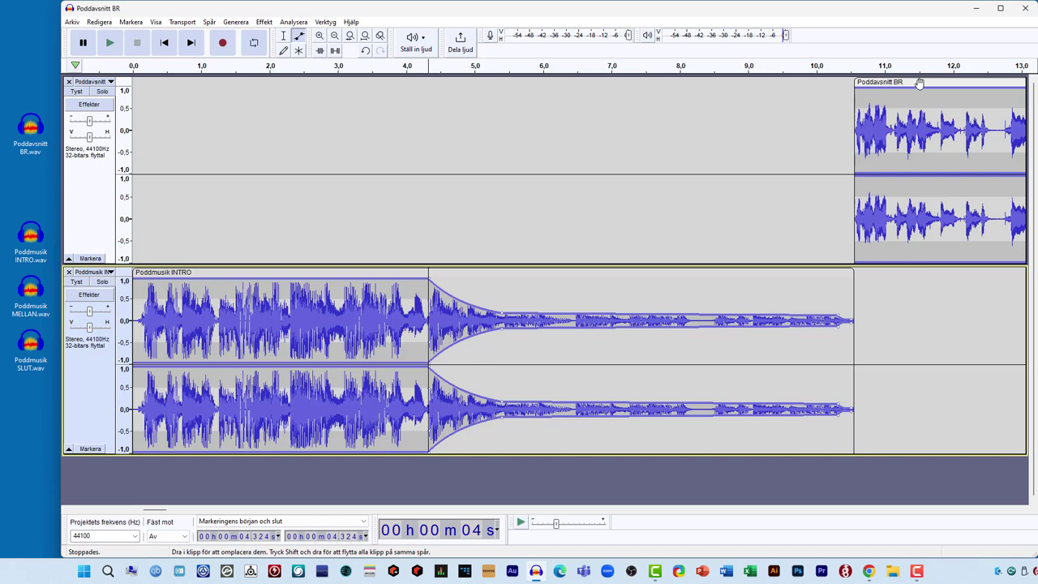
{"action": "left_click_drag", "start_coordinate": [917, 82], "coordinate": [565, 86]}
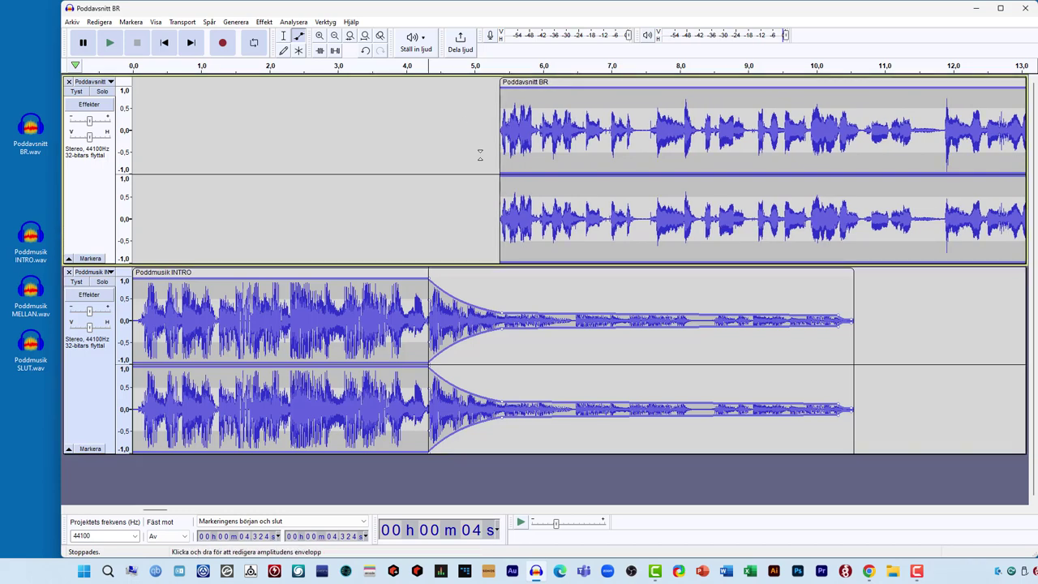
Step: Play the project from the start to hear the music fade down under the speech
{"action": "key", "text": "F1"}
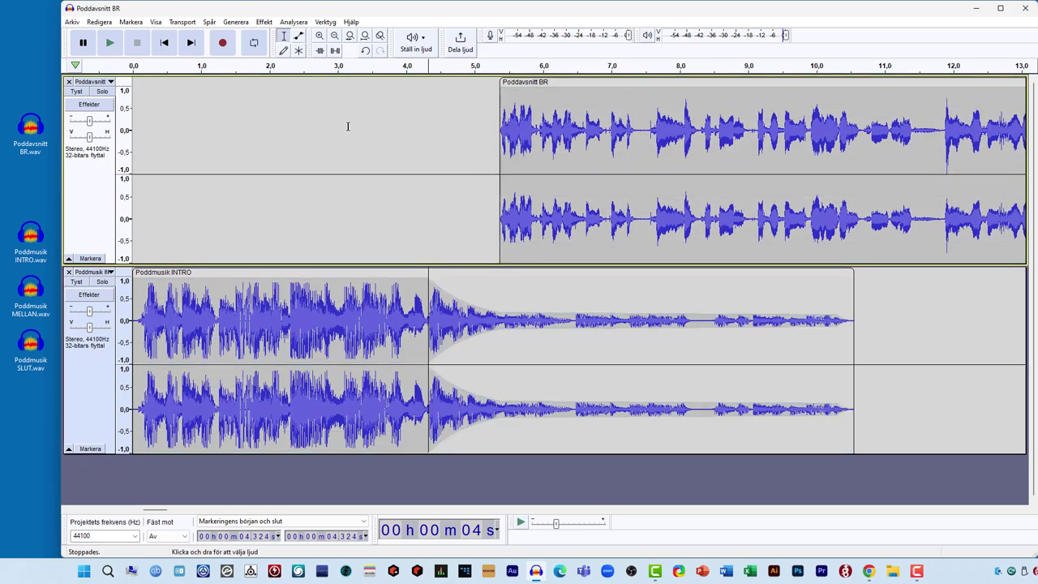
{"action": "left_click", "coordinate": [324, 124]}
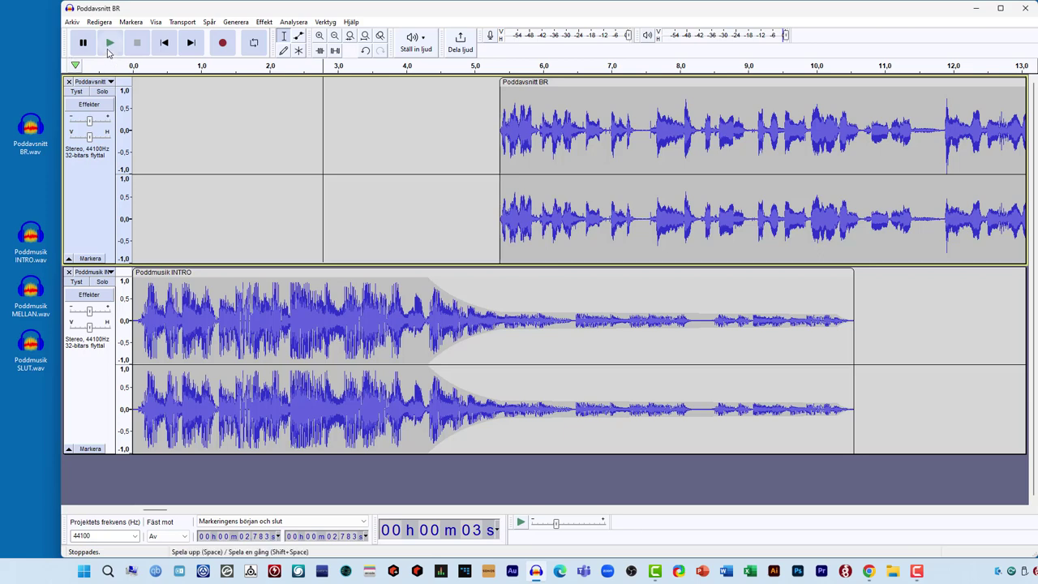
{"action": "key", "text": "Home"}
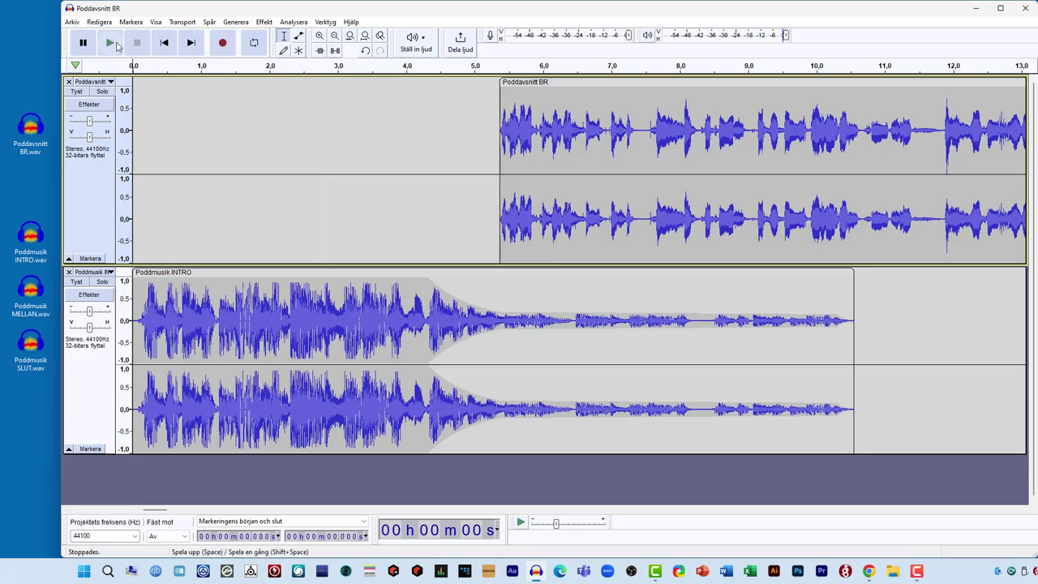
{"action": "left_click", "coordinate": [116, 46]}
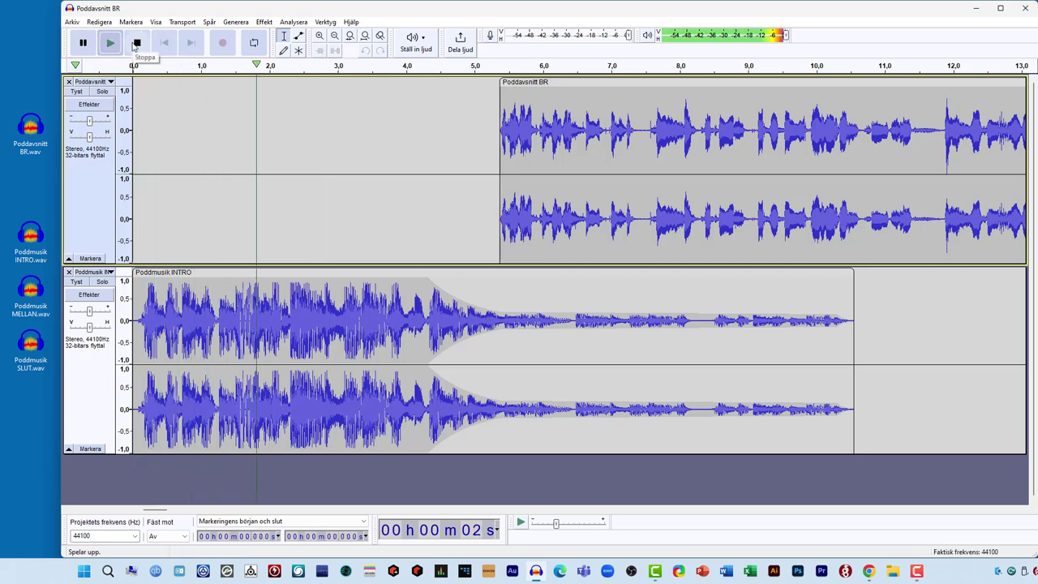
{"action": "left_click", "coordinate": [139, 43]}
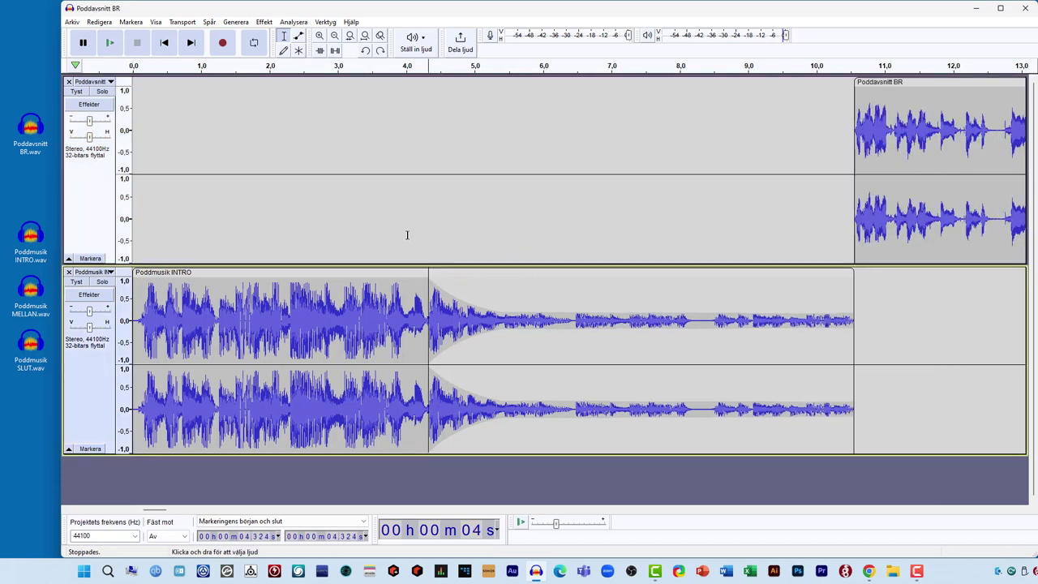
Step: Undo the speech clip's overlap with the intro and the music's envelope fade
{"action": "key", "text": "ctrl+z"}
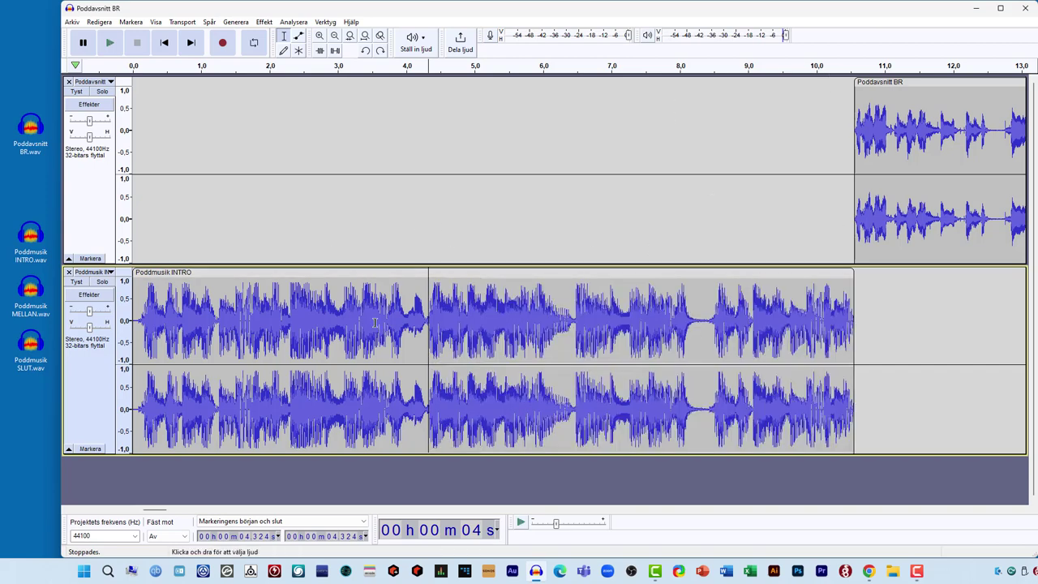
Step: Reduce the display height of the Poddmusik INTRO track
{"action": "left_click", "coordinate": [817, 301]}
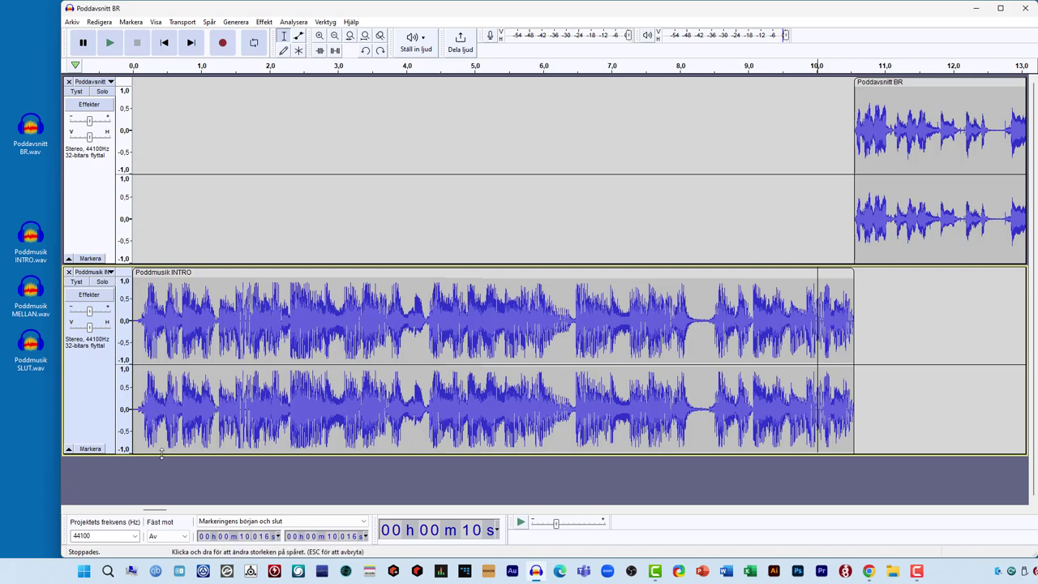
{"action": "left_click_drag", "start_coordinate": [163, 453], "coordinate": [170, 316]}
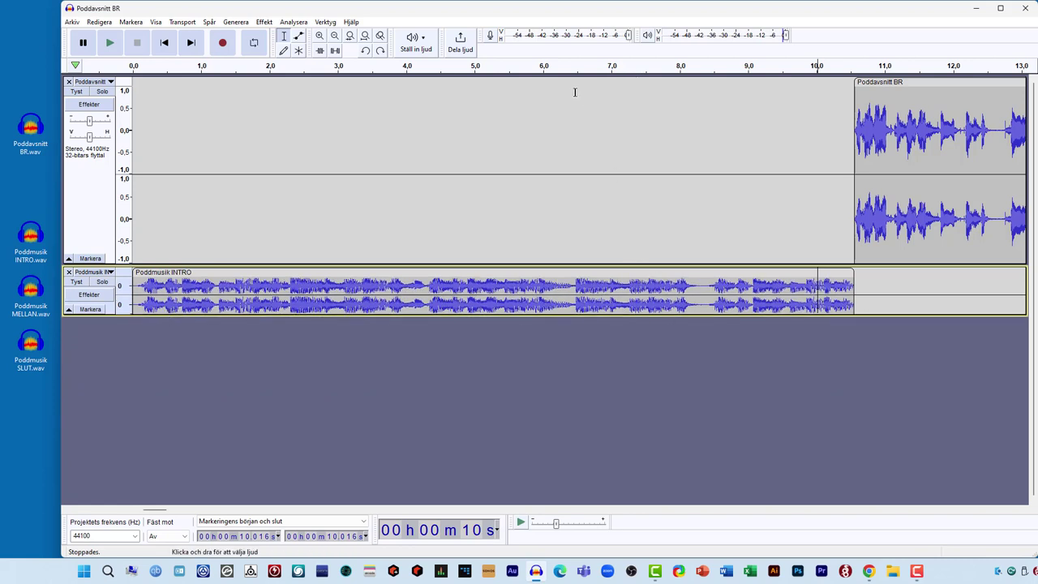
Step: Examine the speech between about 2:44 and 2:52 and play it from about 2:48.6 to find a pause
{"action": "left_click", "coordinate": [364, 38]}
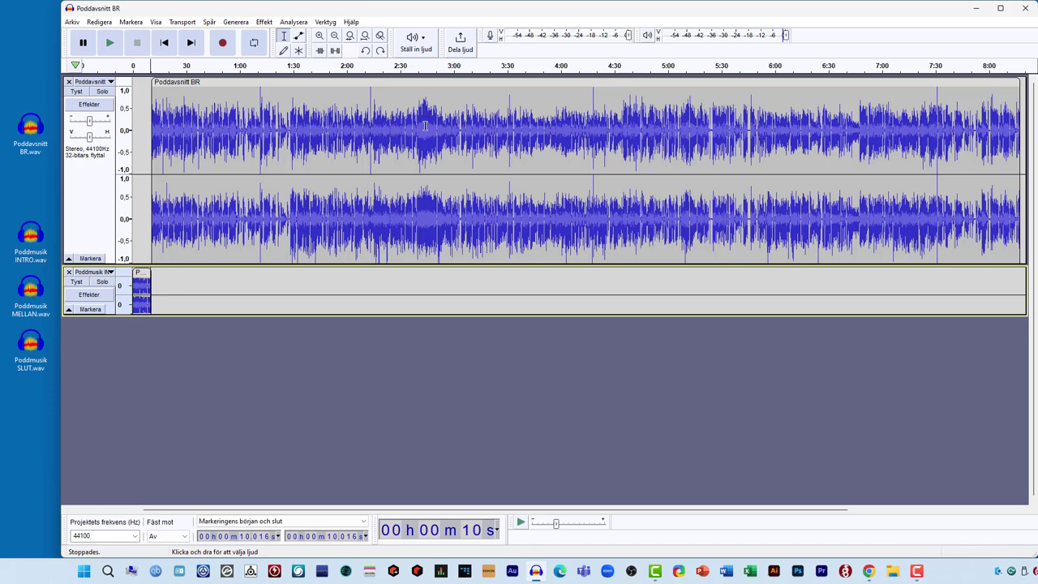
{"action": "left_click_drag", "start_coordinate": [425, 109], "coordinate": [440, 113]}
{"action": "left_click", "coordinate": [354, 38]}
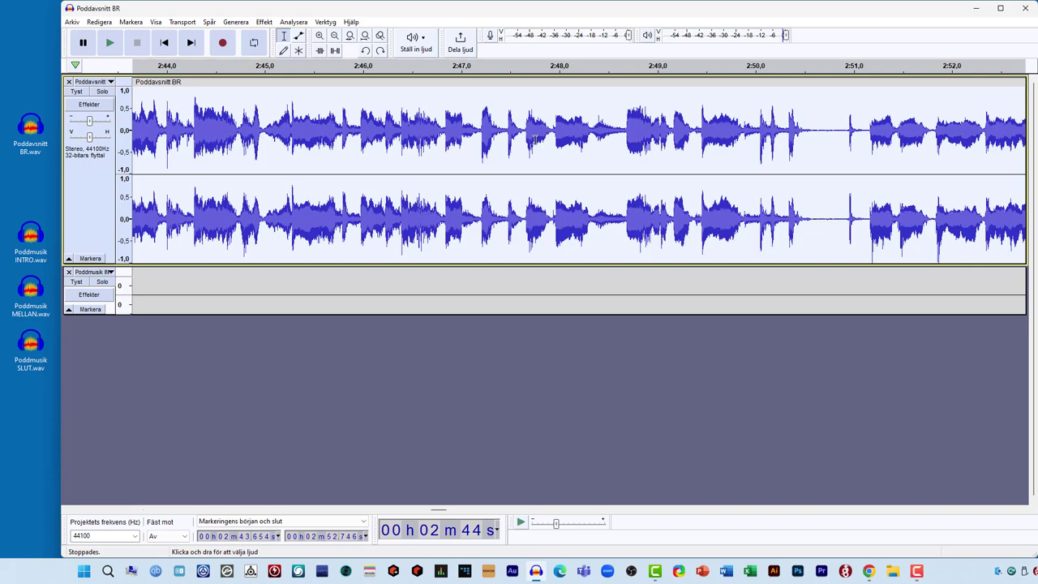
{"action": "left_click", "coordinate": [622, 142]}
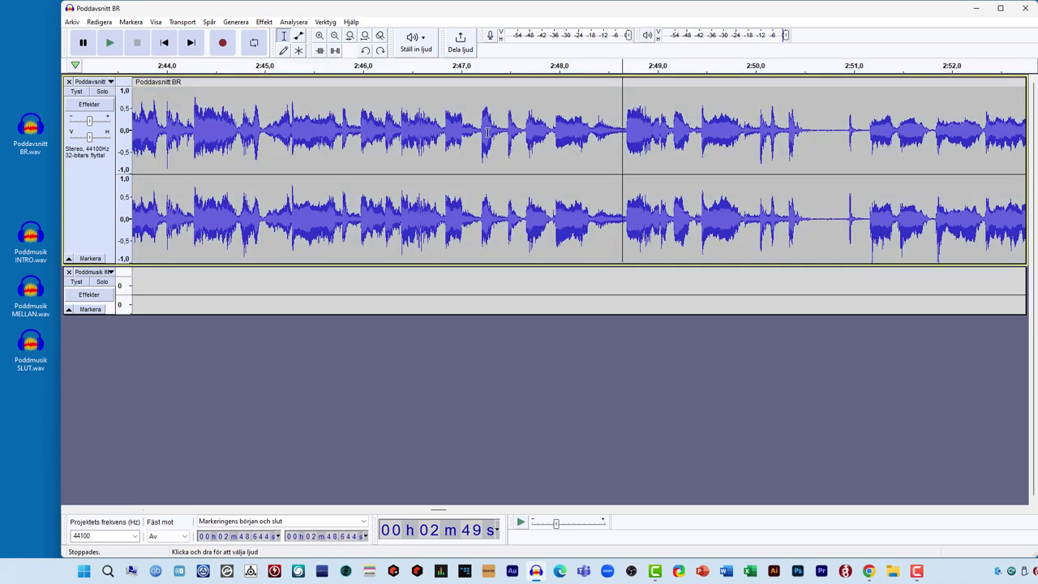
{"action": "left_click", "coordinate": [109, 42]}
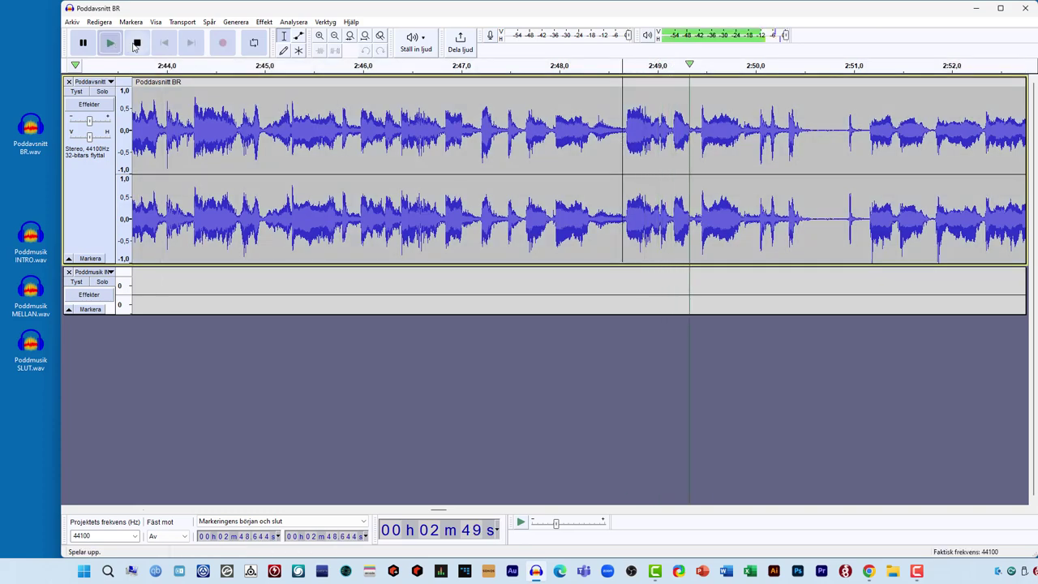
{"action": "left_click", "coordinate": [137, 44]}
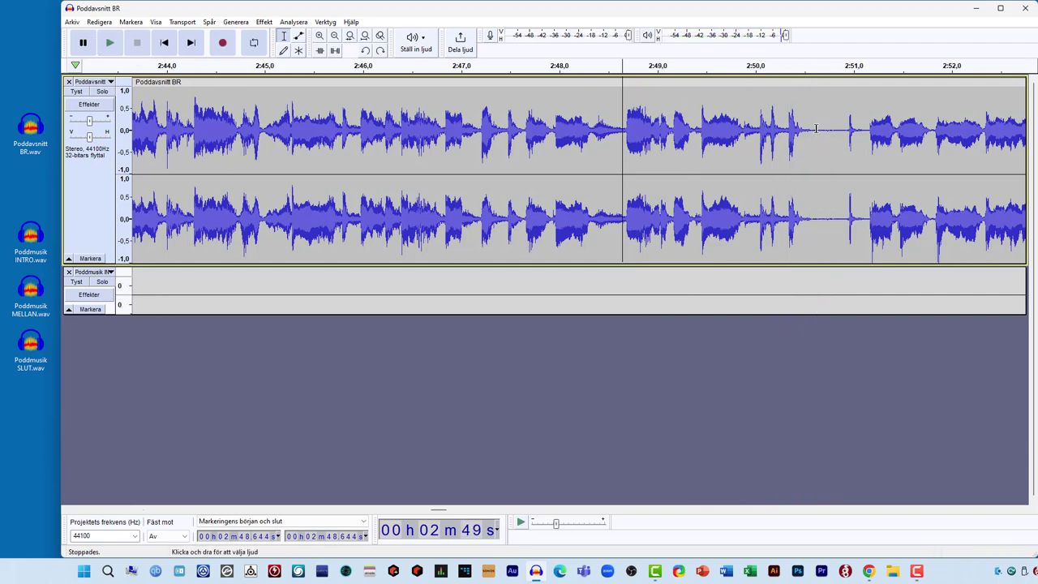
Step: Split the speech clip in the pause at about 2:50.6 and move the second part about 0.8 s later
{"action": "left_click", "coordinate": [817, 134]}
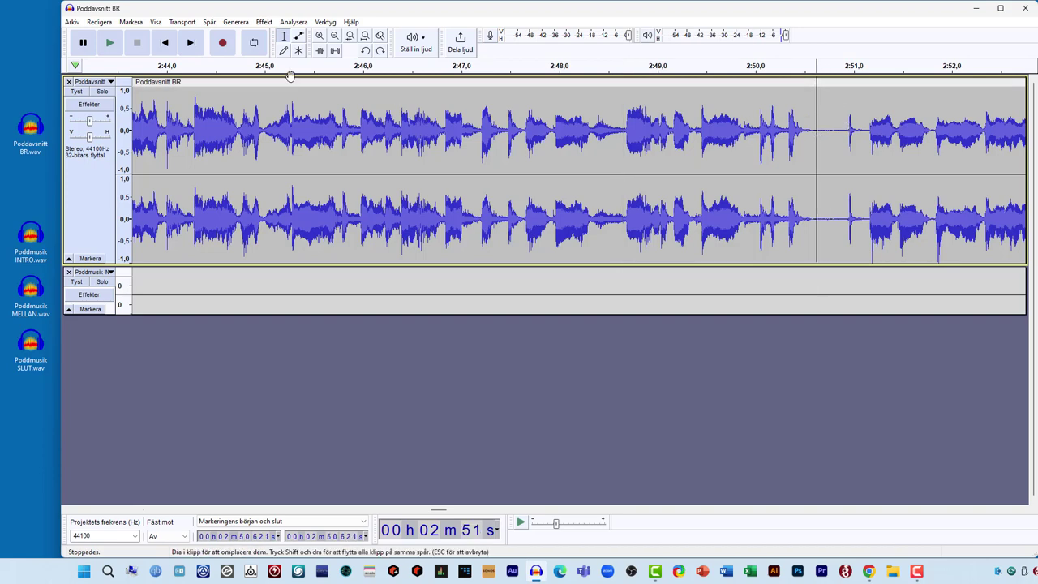
{"action": "left_click", "coordinate": [98, 22]}
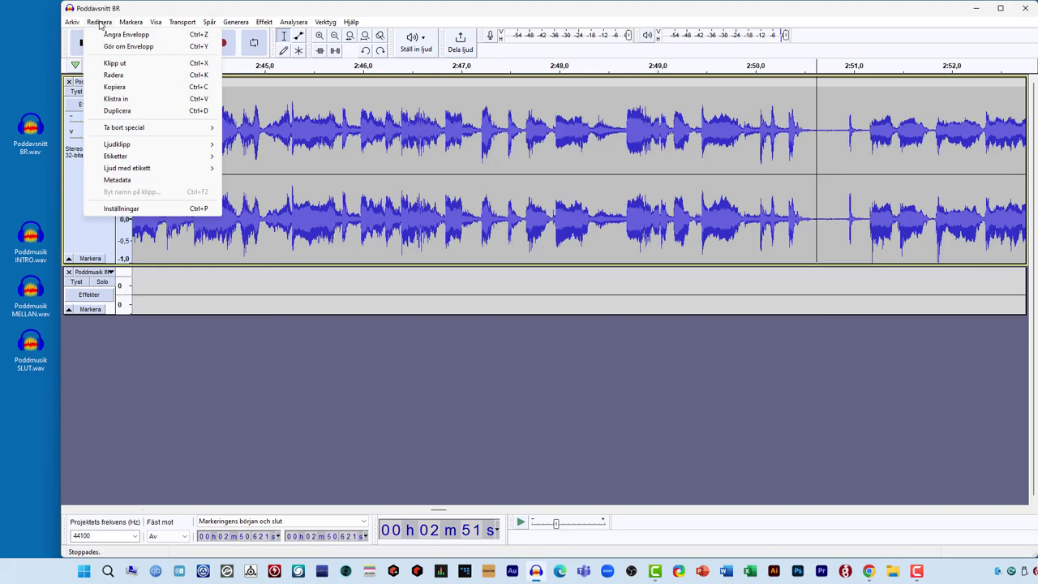
{"action": "mouse_move", "coordinate": [121, 143]}
{"action": "left_click", "coordinate": [267, 144]}
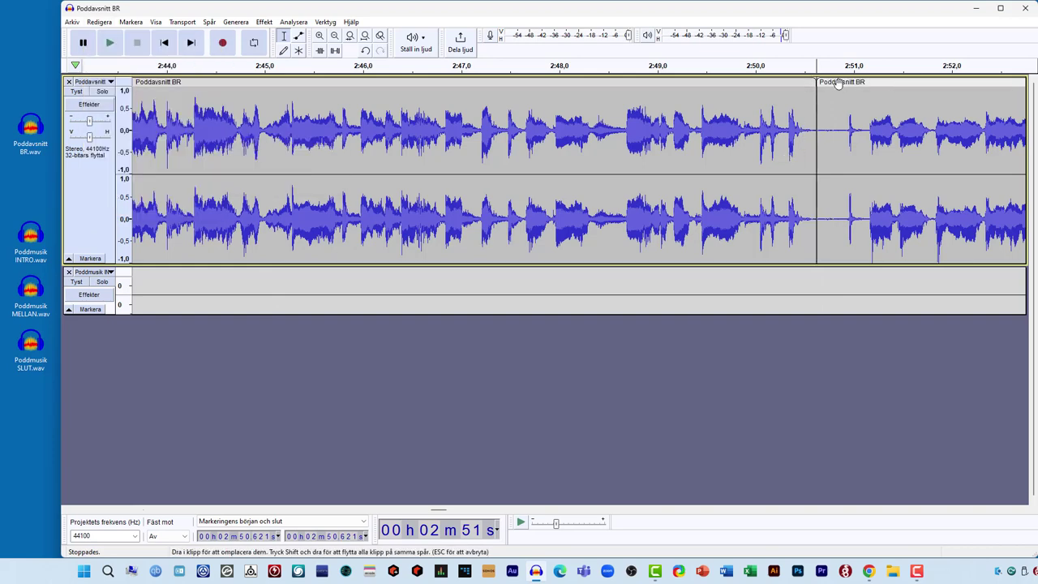
{"action": "left_click_drag", "start_coordinate": [839, 86], "coordinate": [920, 94]}
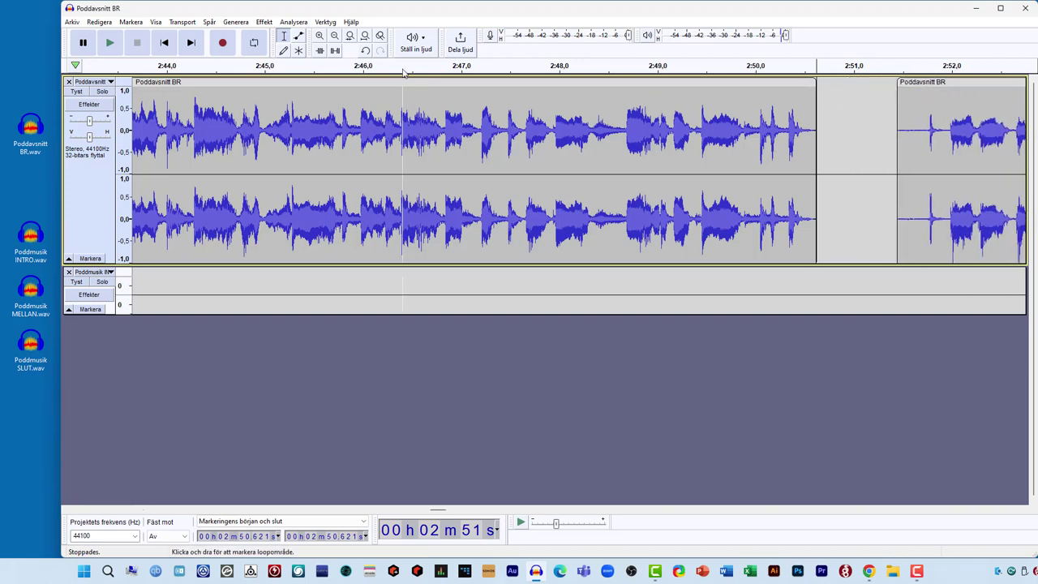
Step: Import Poddmusik MELLAN.wav as a new track below the intro music
{"action": "left_click", "coordinate": [365, 37]}
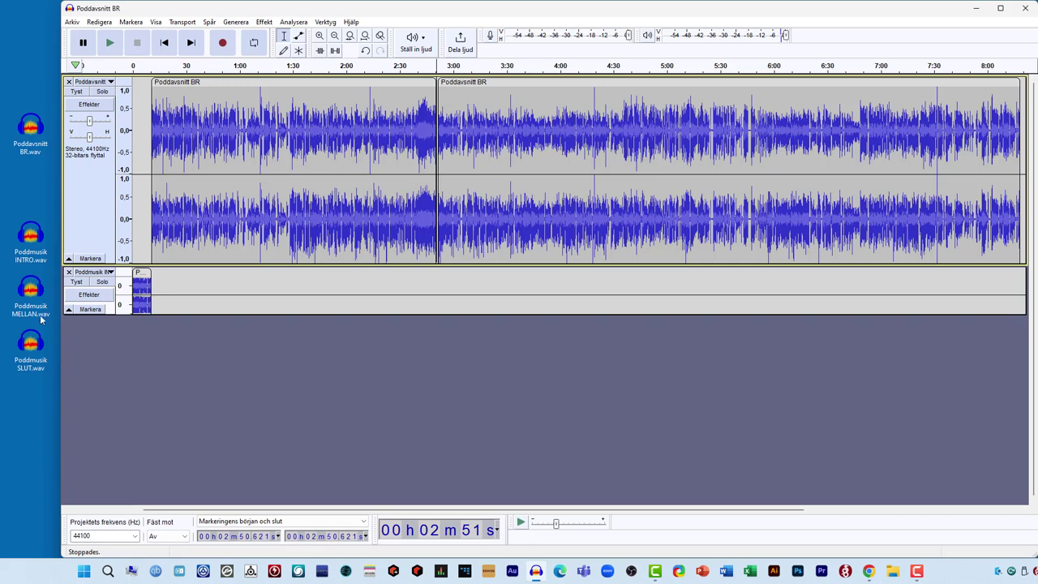
{"action": "left_click_drag", "start_coordinate": [29, 292], "coordinate": [116, 354]}
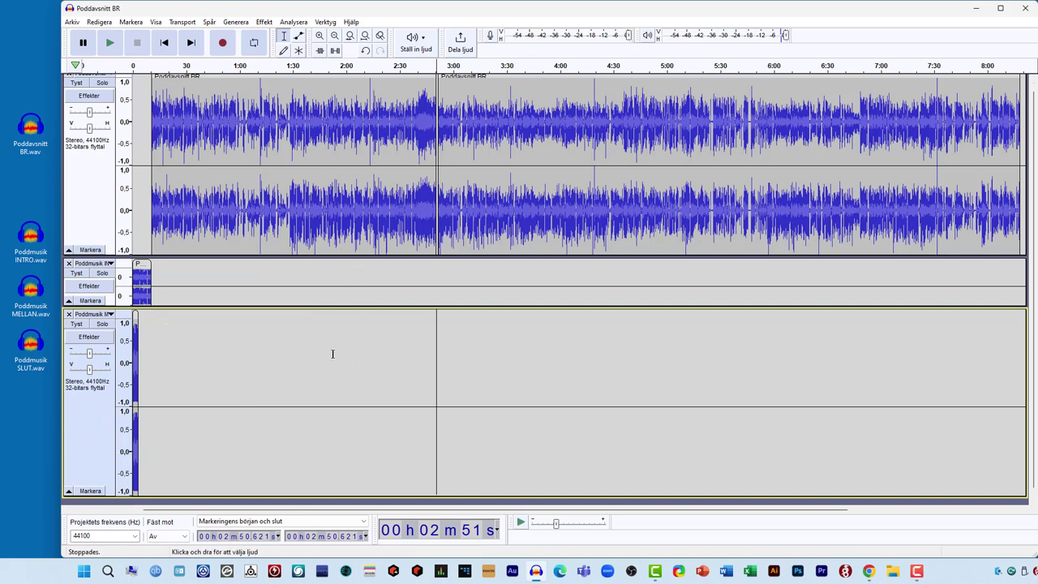
Step: Place the Poddmusik MELLAN track directly below the speech track and move its clip to the speech split at about 2:50.6
{"action": "left_click_drag", "start_coordinate": [89, 424], "coordinate": [89, 305]}
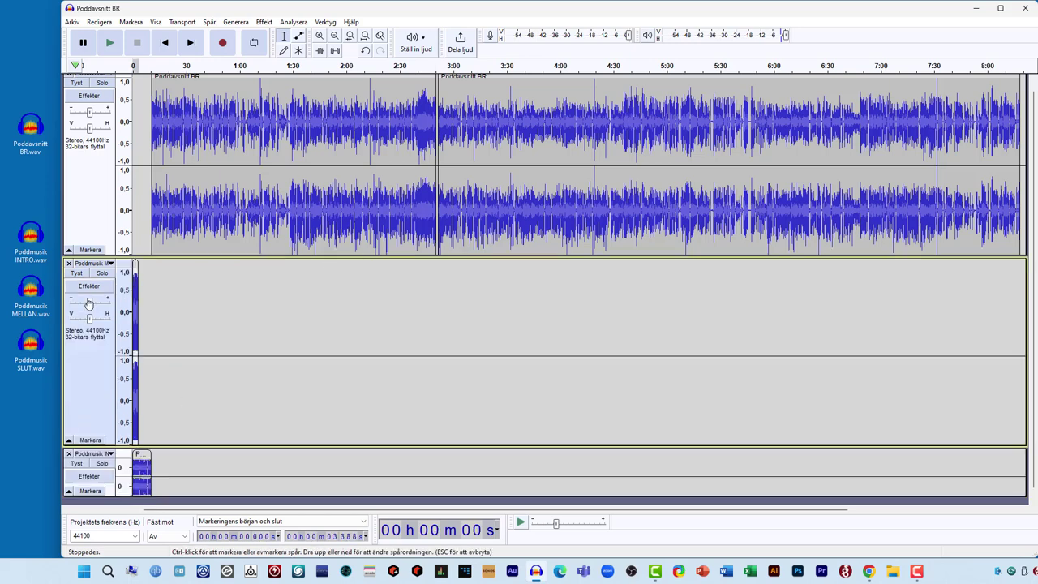
{"action": "left_click", "coordinate": [143, 282]}
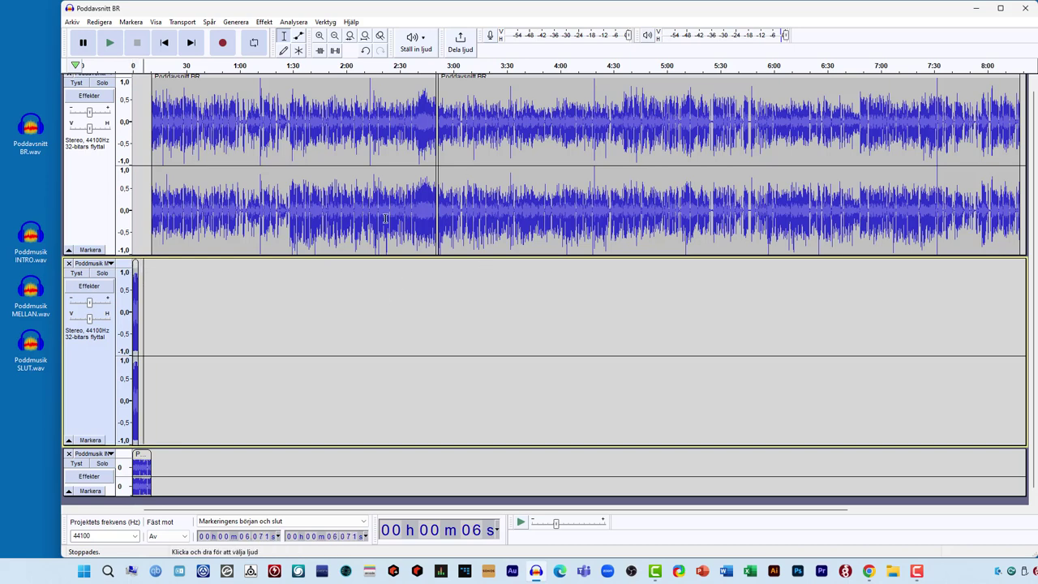
{"action": "left_click", "coordinate": [319, 38]}
{"action": "left_click", "coordinate": [319, 37]}
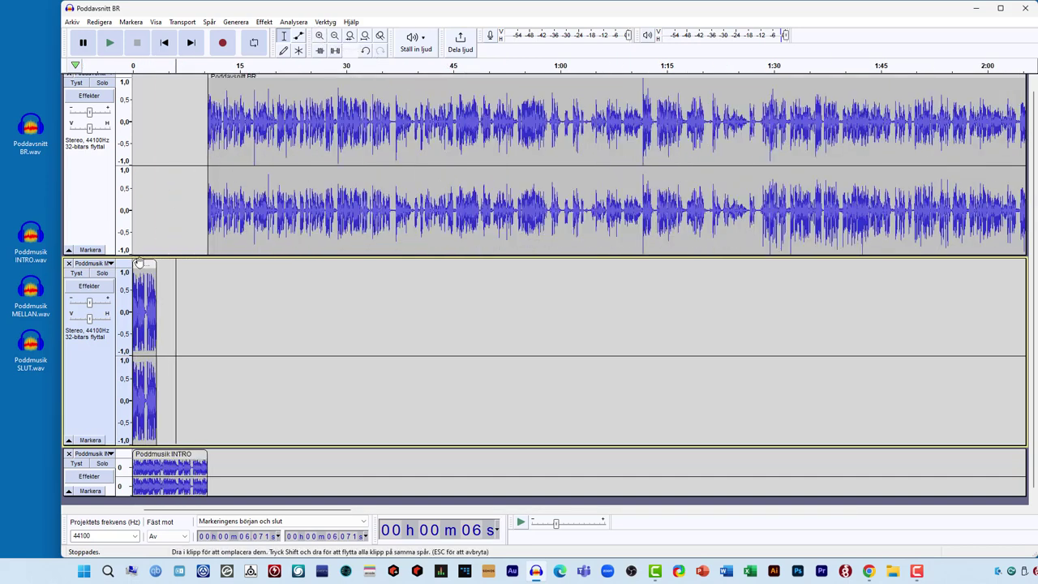
{"action": "left_click_drag", "start_coordinate": [140, 264], "coordinate": [976, 274]}
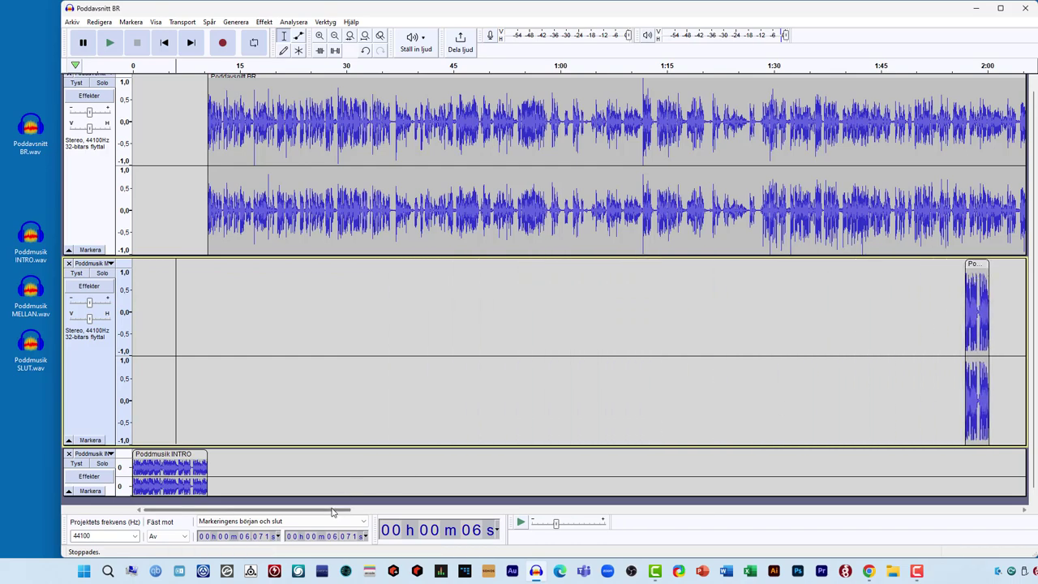
{"action": "left_click_drag", "start_coordinate": [329, 509], "coordinate": [485, 511]}
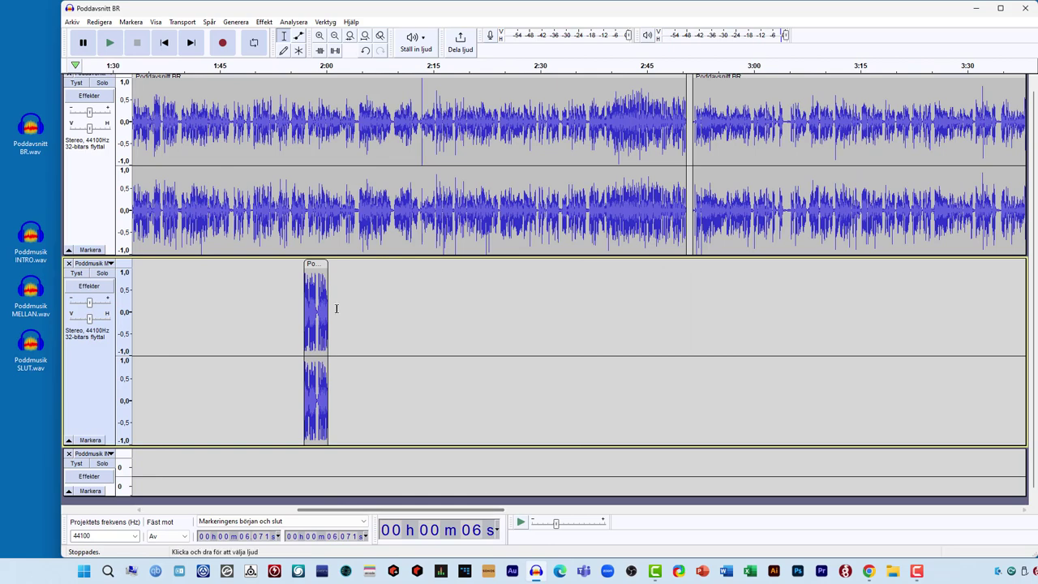
{"action": "left_click_drag", "start_coordinate": [322, 266], "coordinate": [706, 279]}
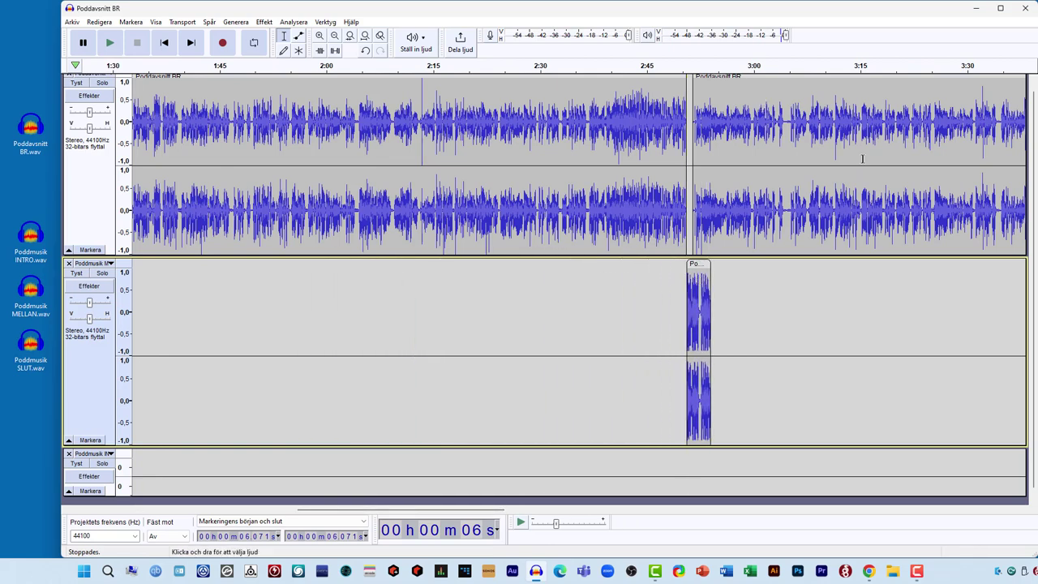
Step: Move the second speech part later to make room for the interlude music, and play the transition from about 2:47.4
{"action": "scroll", "coordinate": [1035, 144], "scroll_direction": "up", "scroll_amount": 1}
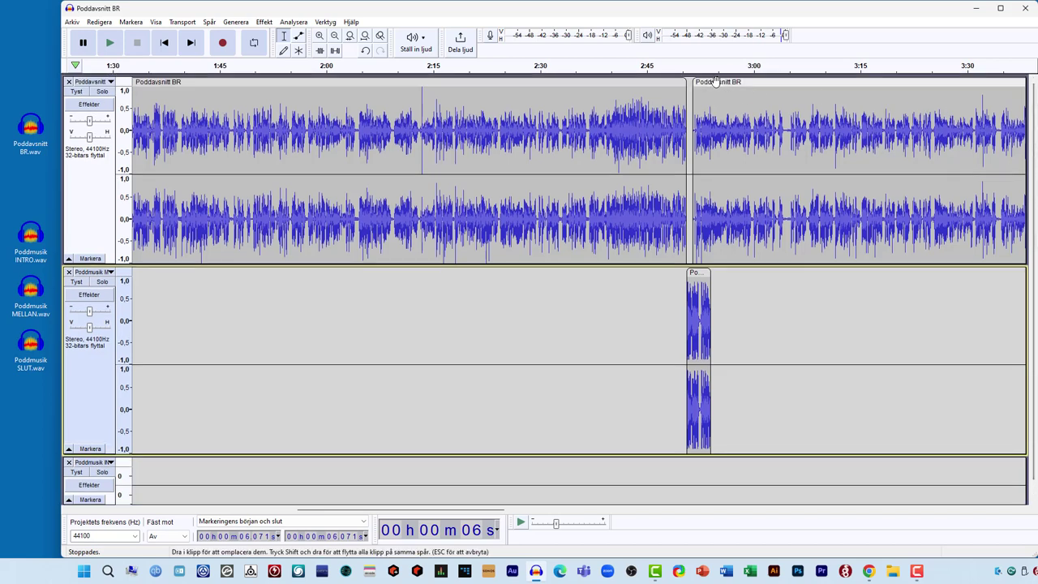
{"action": "left_click_drag", "start_coordinate": [716, 82], "coordinate": [736, 82]}
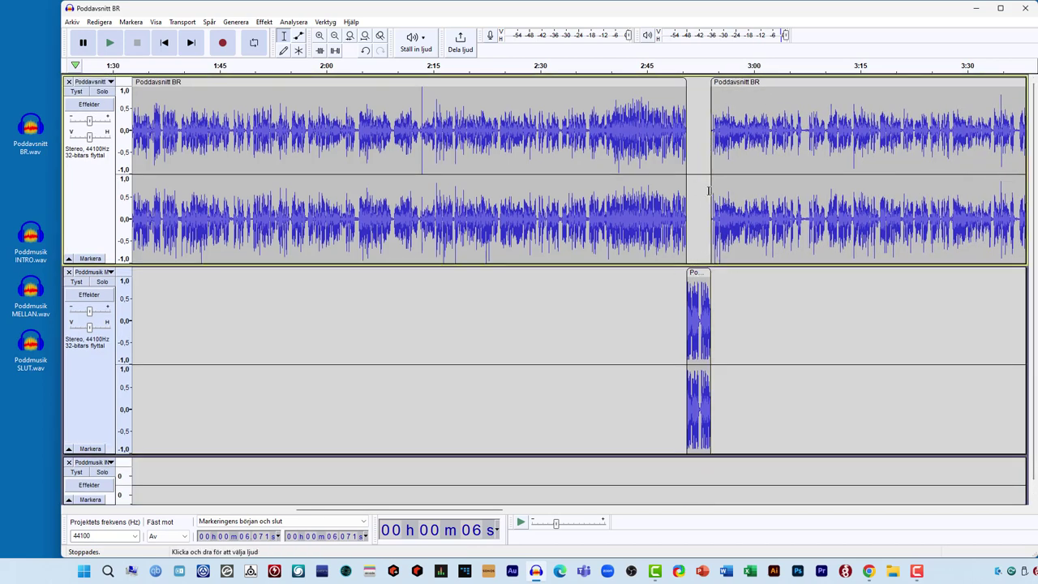
{"action": "left_click_drag", "start_coordinate": [679, 127], "coordinate": [721, 128]}
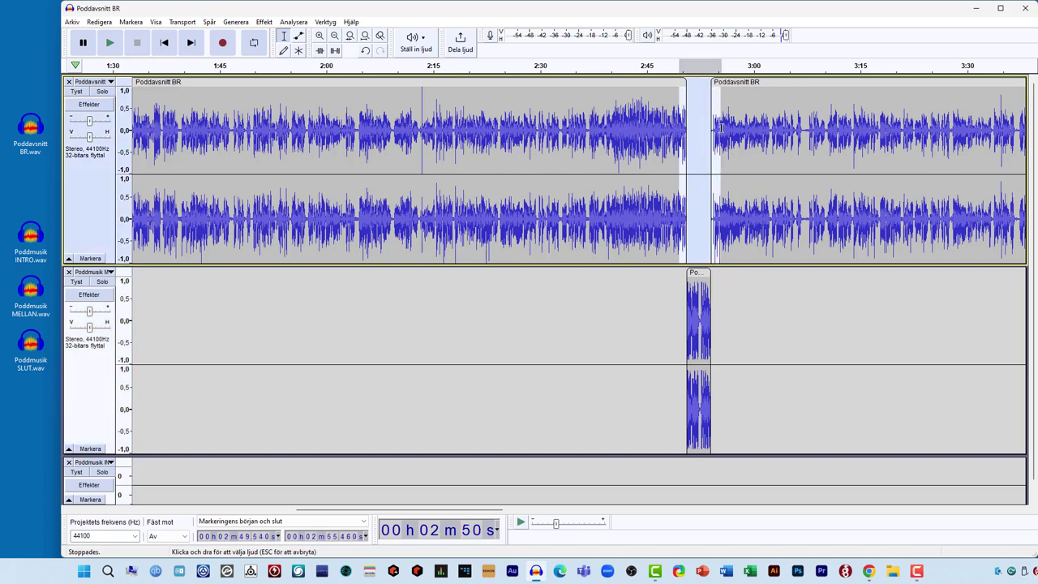
{"action": "left_click", "coordinate": [350, 38]}
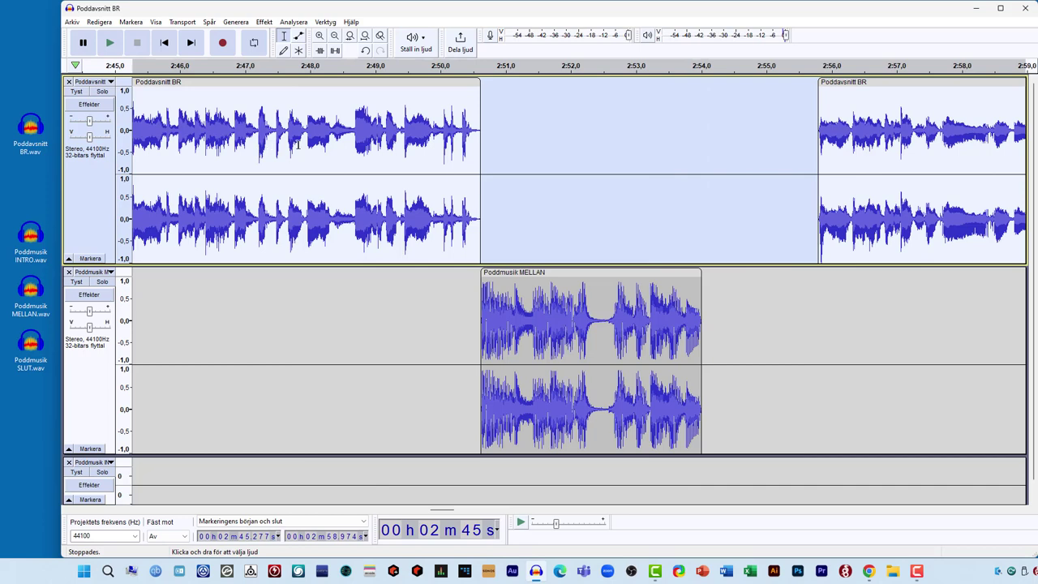
{"action": "left_click", "coordinate": [273, 134]}
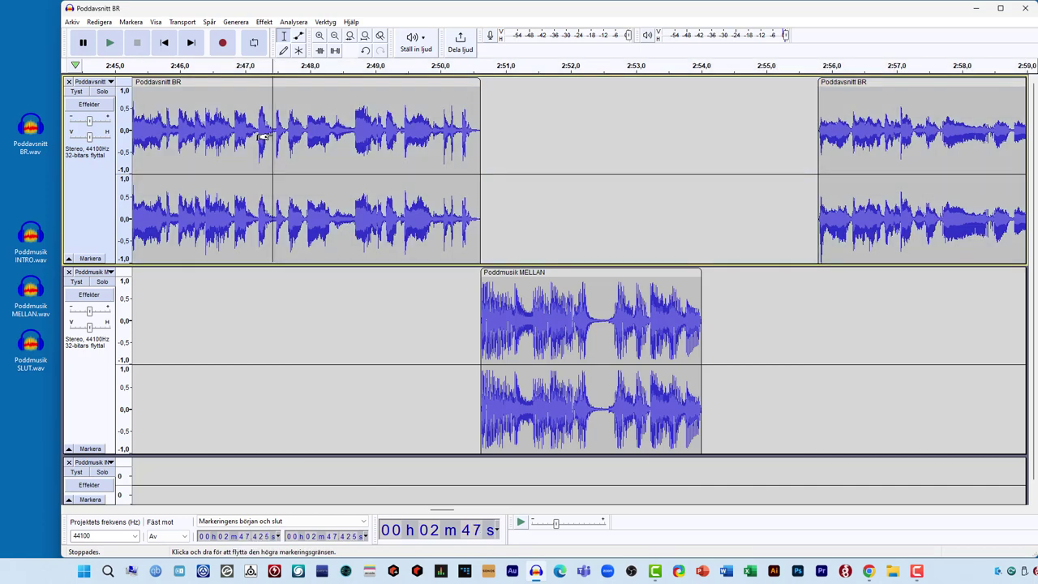
{"action": "left_click", "coordinate": [110, 43]}
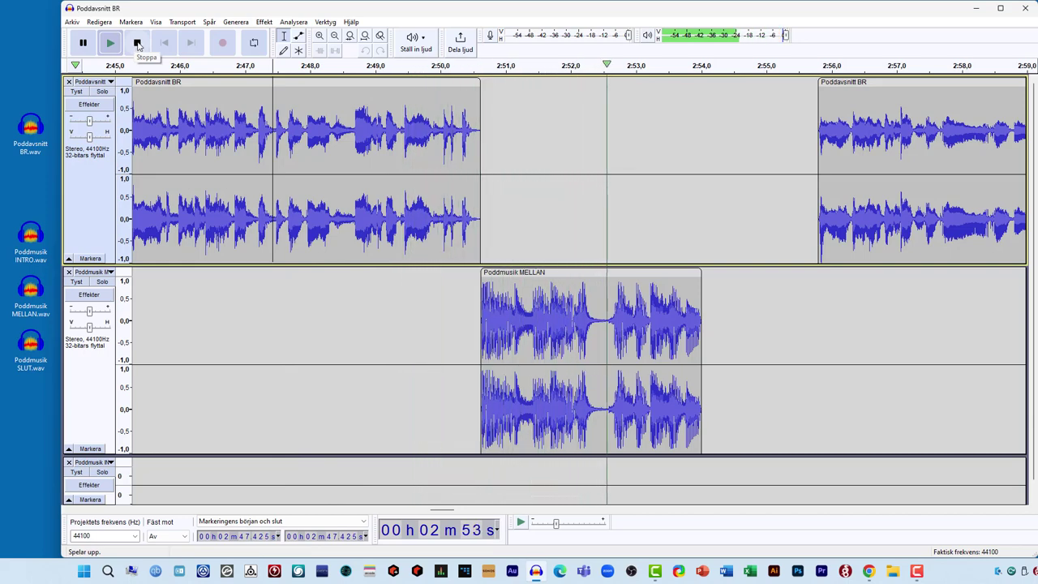
{"action": "left_click", "coordinate": [138, 46]}
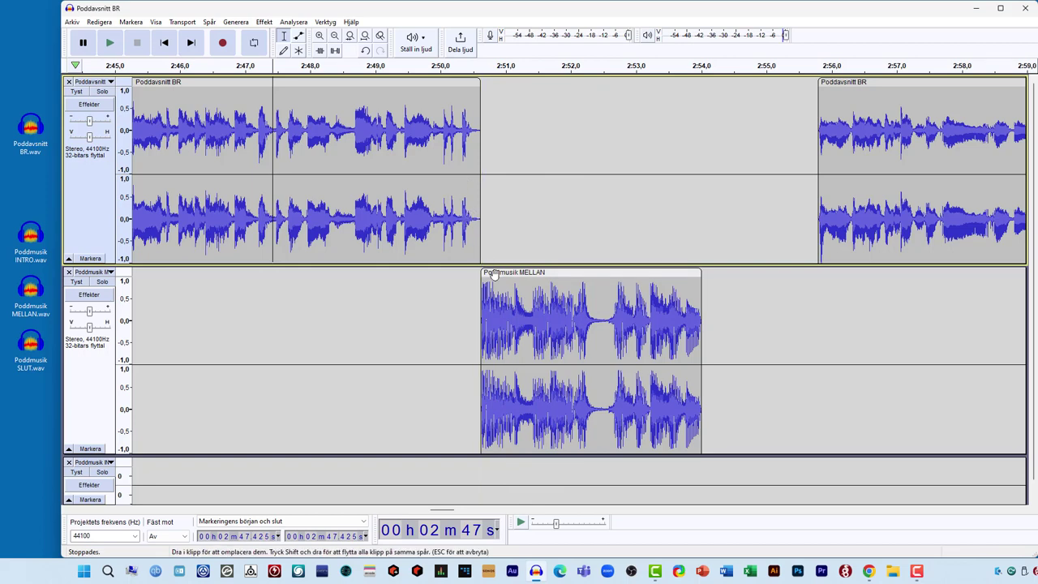
Step: Move the interlude clip about 0.2 s earlier to overlap the end of the first speech part, and play from about 2:49
{"action": "left_click_drag", "start_coordinate": [494, 272], "coordinate": [483, 274]}
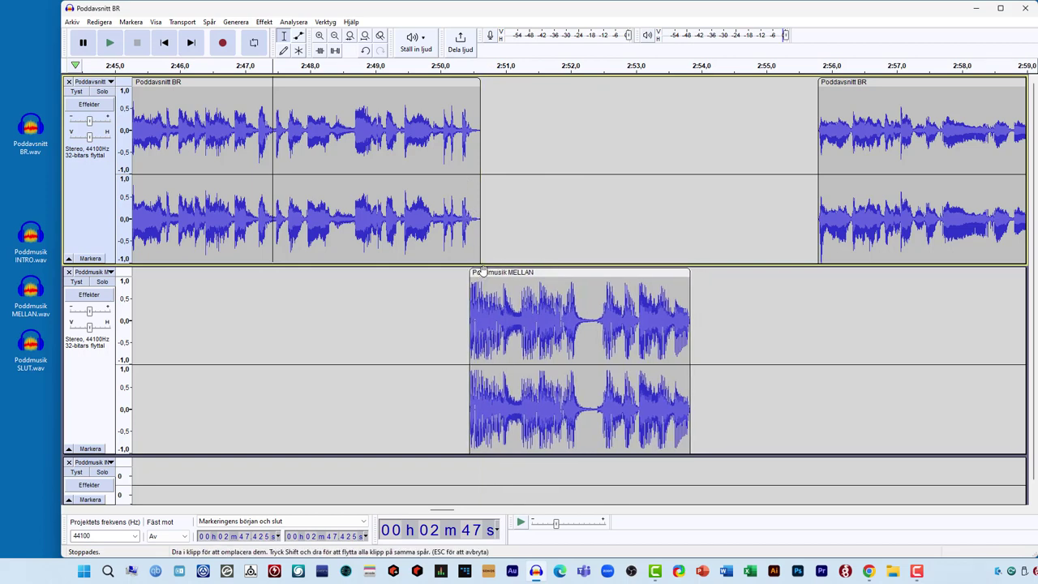
{"action": "left_click", "coordinate": [103, 46]}
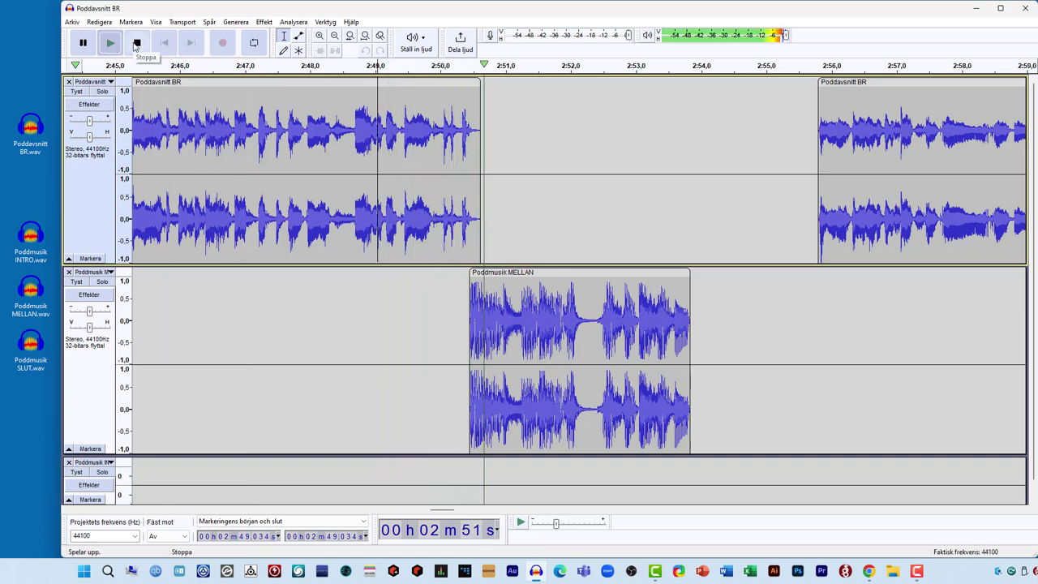
{"action": "left_click", "coordinate": [136, 44]}
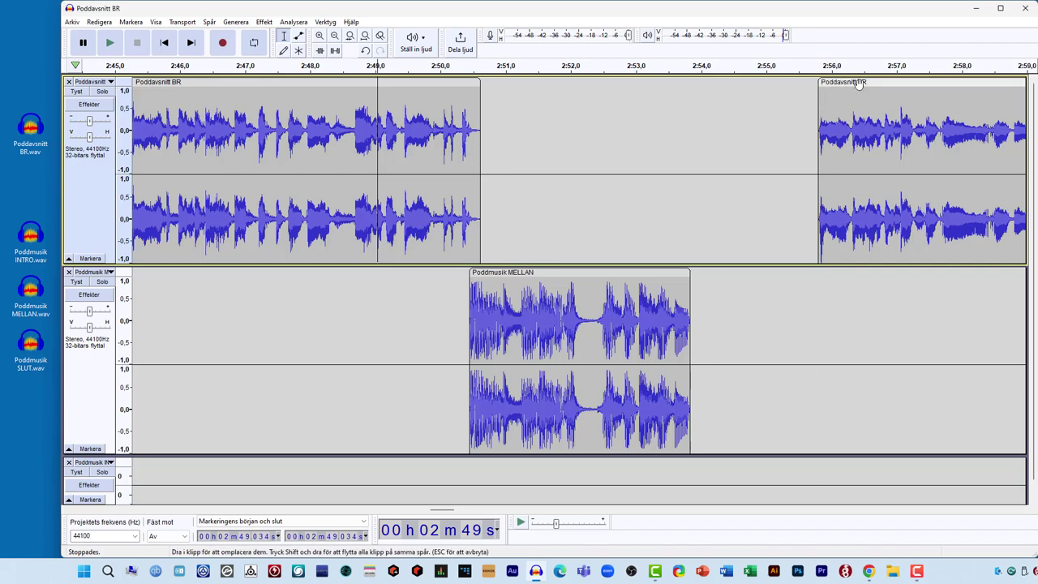
Step: Move the second speech part earlier to the end of the interlude at about 2:53.8, and play from about 2:53
{"action": "left_click_drag", "start_coordinate": [885, 84], "coordinate": [756, 90]}
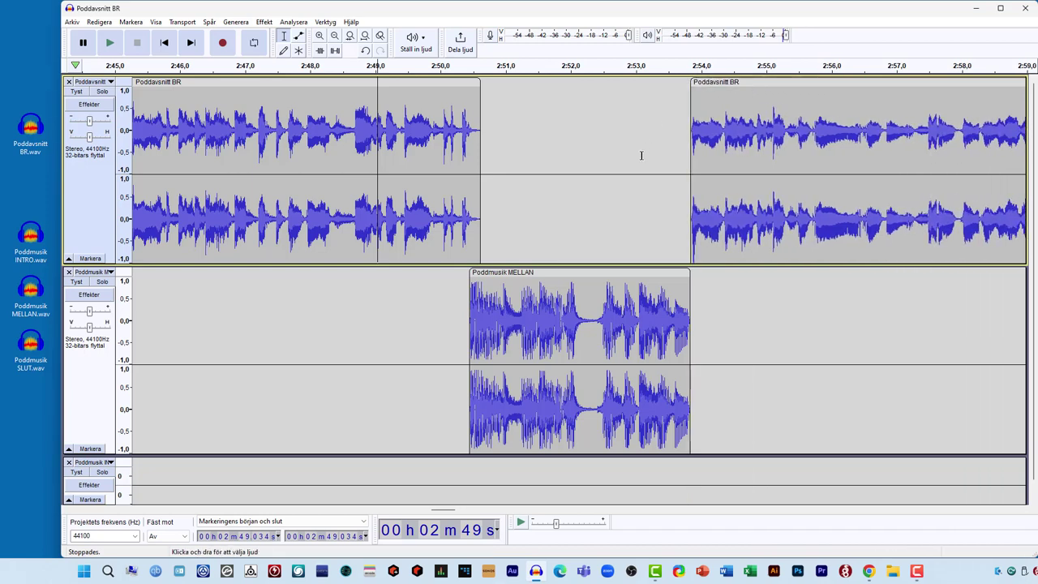
{"action": "left_click", "coordinate": [637, 297]}
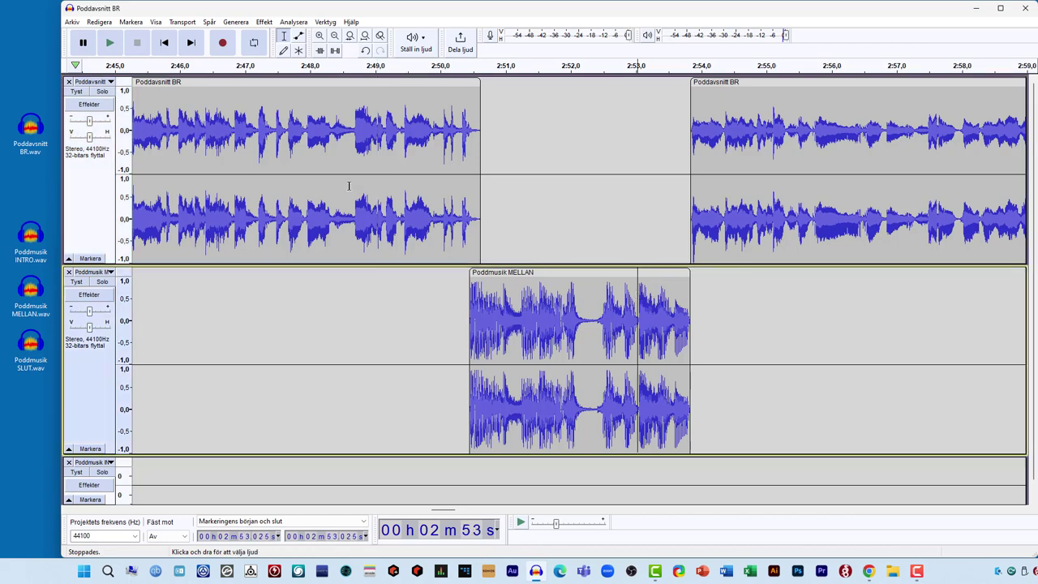
{"action": "left_click", "coordinate": [109, 44]}
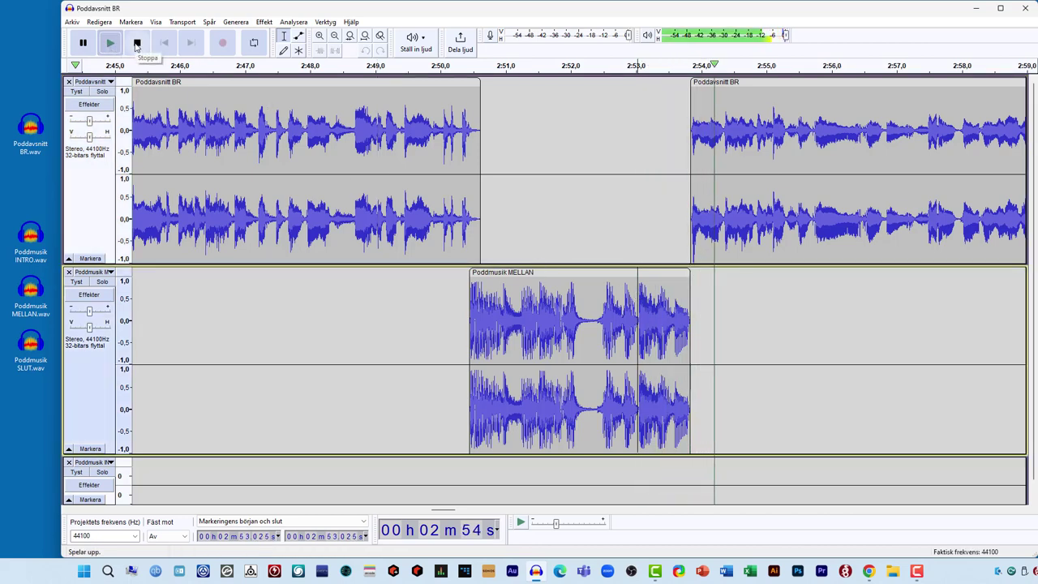
{"action": "left_click", "coordinate": [136, 43]}
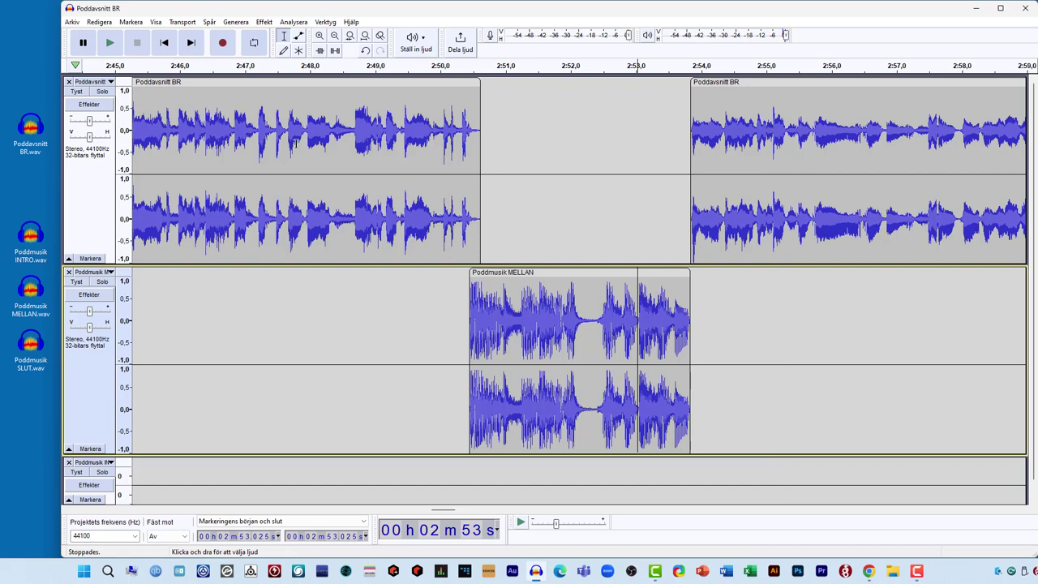
Step: Play the whole interlude transition from about 2:47.2 into the second speech part
{"action": "left_click", "coordinate": [255, 134]}
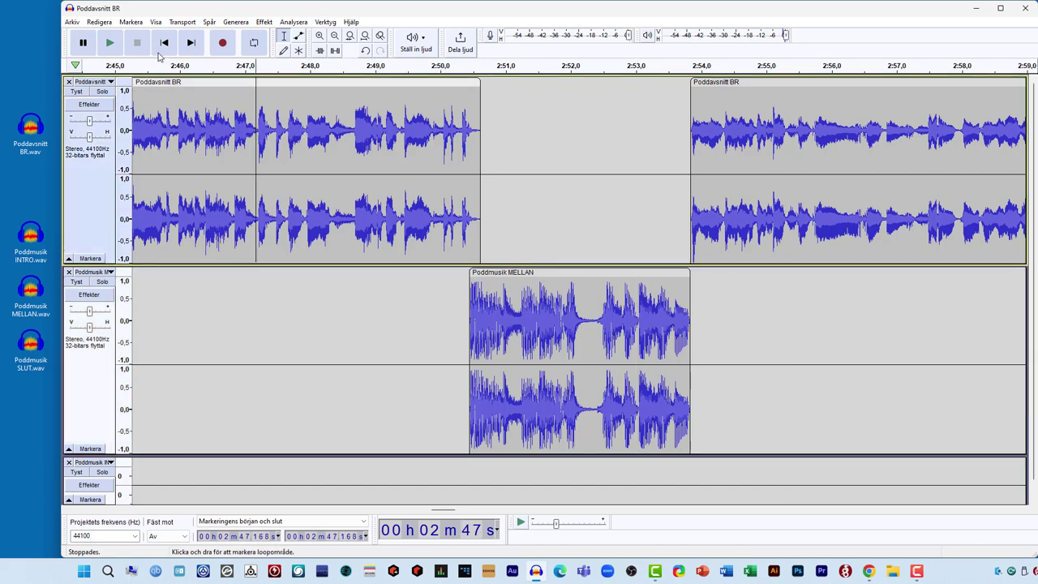
{"action": "left_click", "coordinate": [111, 46]}
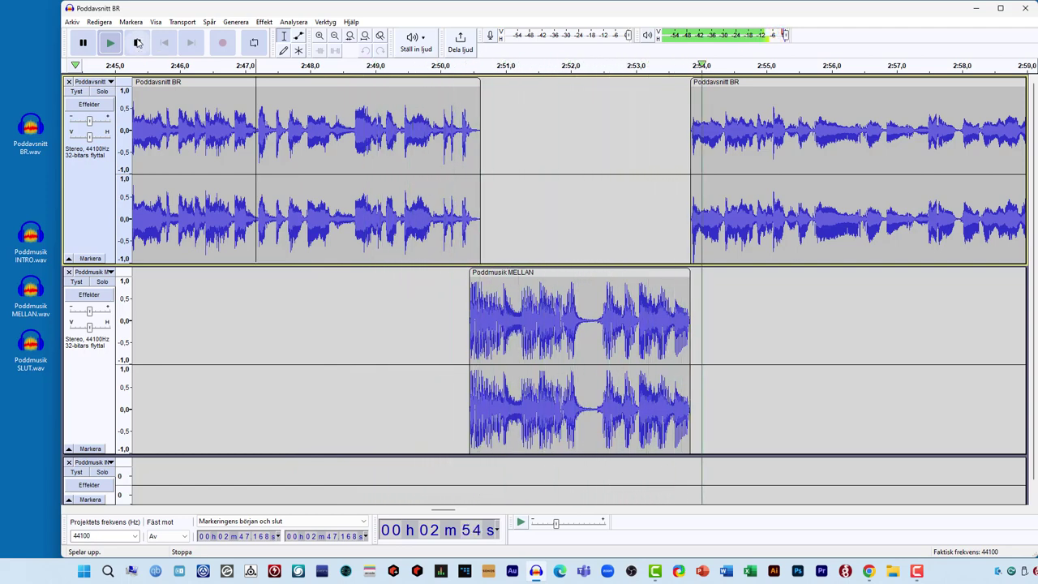
{"action": "left_click", "coordinate": [138, 42]}
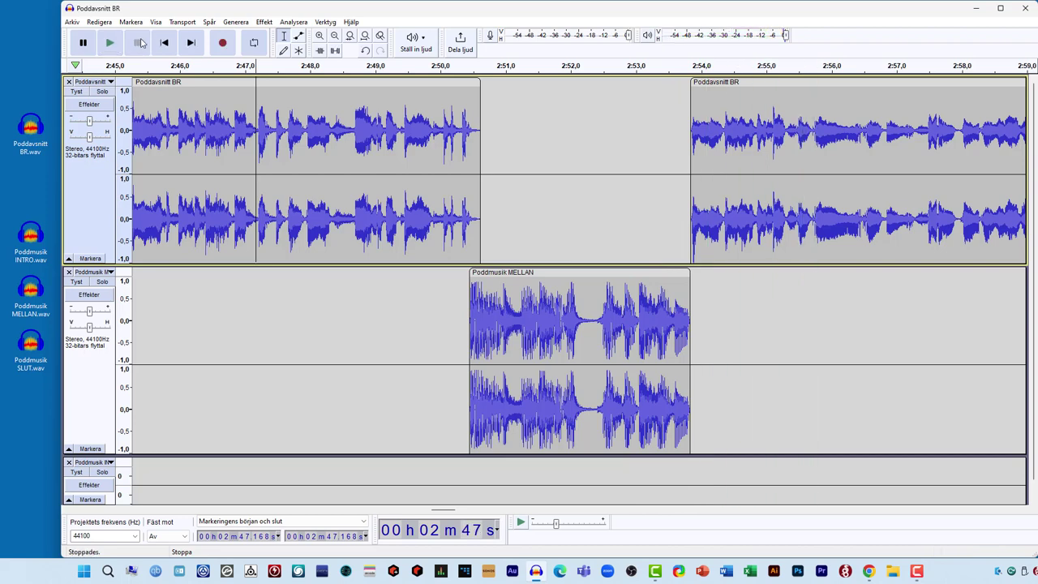
Step: Reduce the display height of the Poddmusik MELLAN track and import Poddmusik SLUT.wav as a new track below the intro music
{"action": "left_click", "coordinate": [364, 38]}
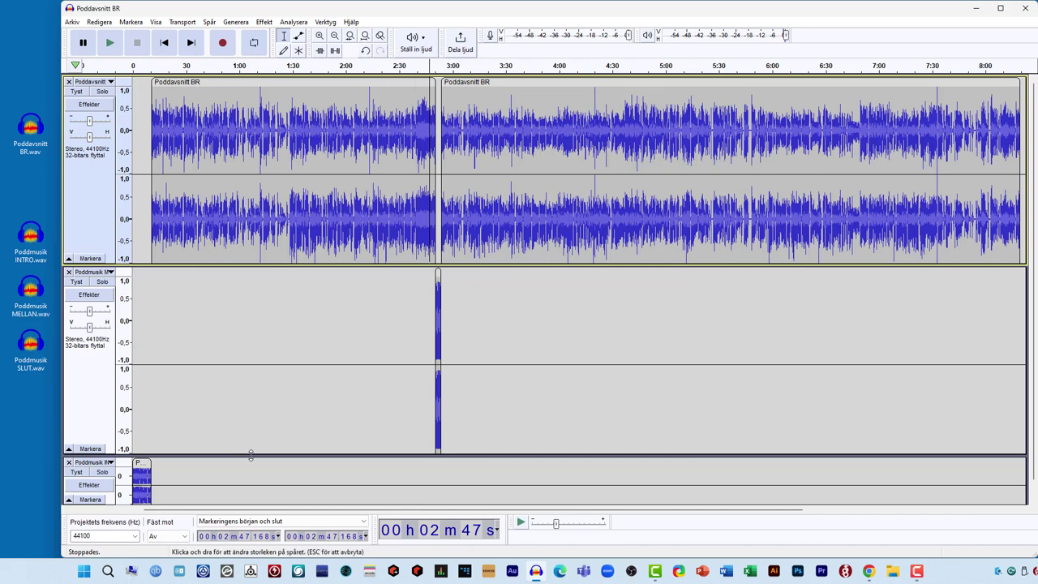
{"action": "left_click_drag", "start_coordinate": [251, 455], "coordinate": [266, 316]}
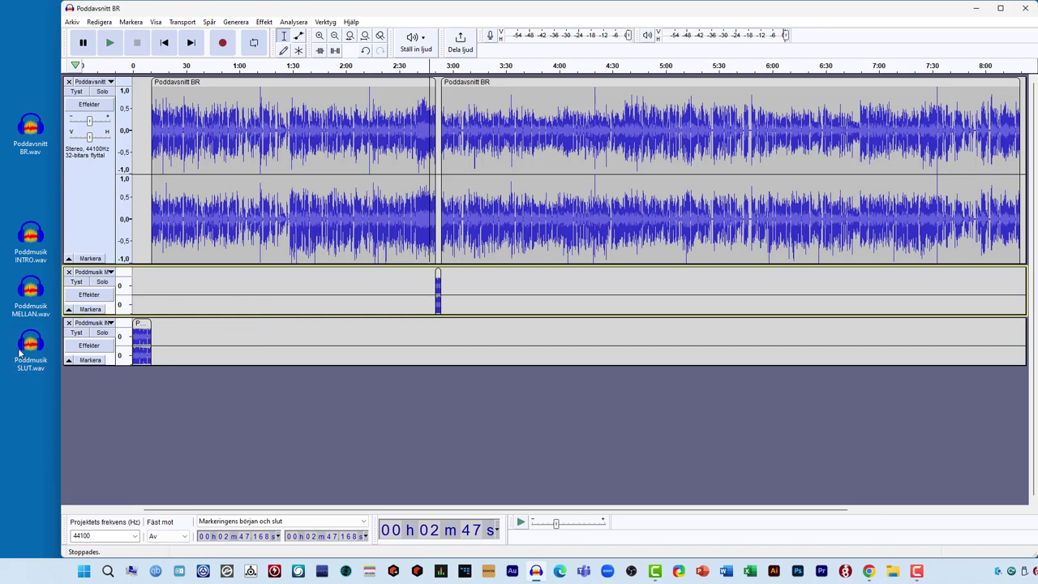
{"action": "left_click_drag", "start_coordinate": [20, 353], "coordinate": [316, 439]}
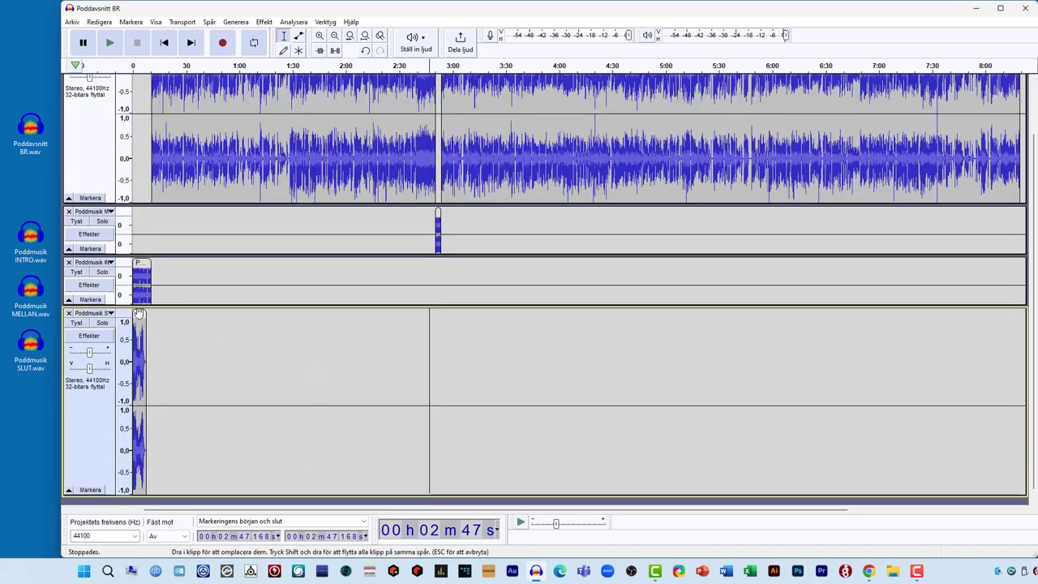
Step: Move the closing music clip near the end of the speech, at about 8:13.6, and place its track directly below the speech track
{"action": "left_click_drag", "start_coordinate": [139, 341], "coordinate": [1013, 342]}
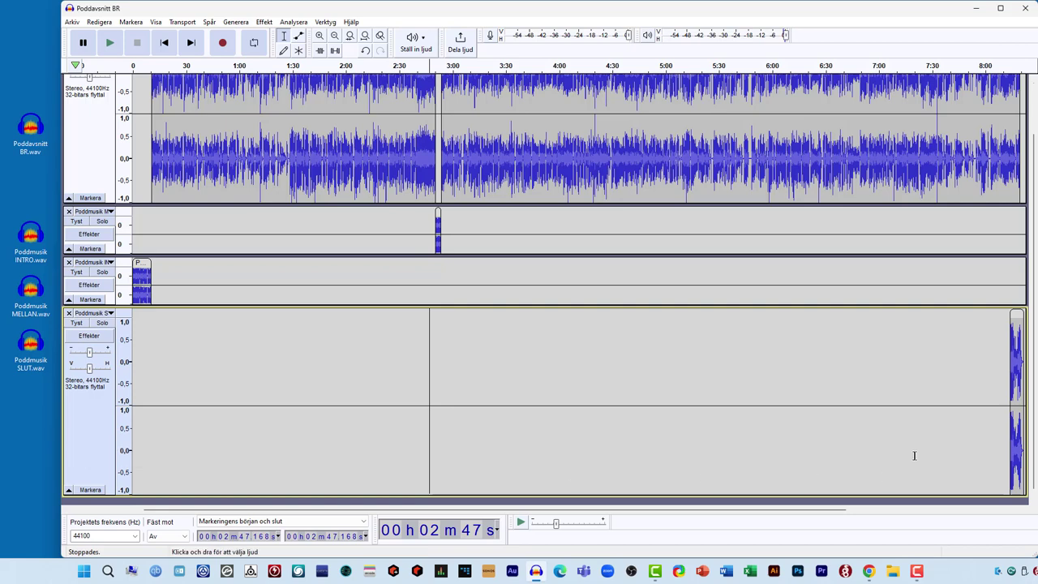
{"action": "left_click_drag", "start_coordinate": [1017, 312], "coordinate": [1016, 312]}
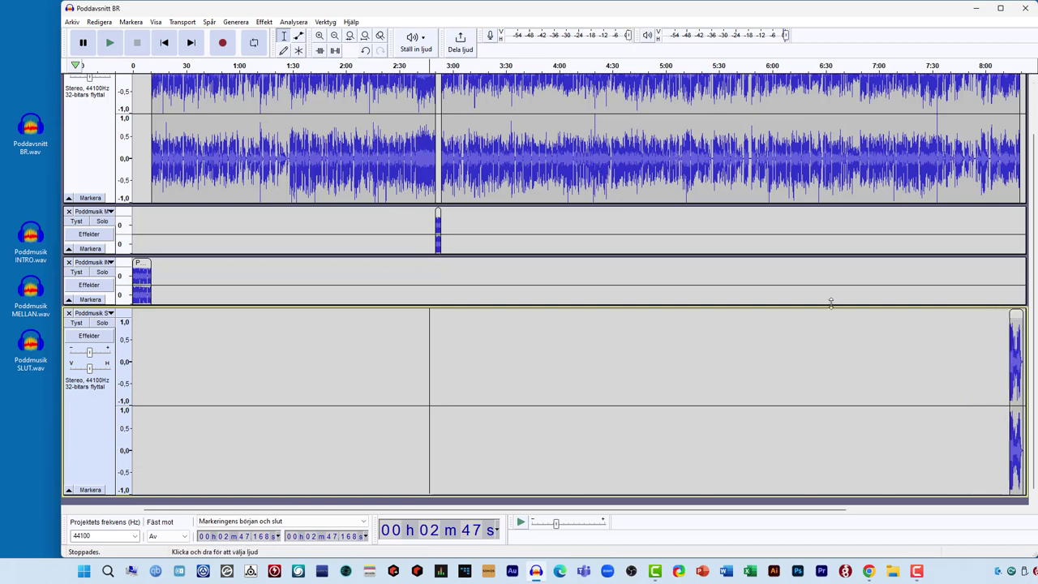
{"action": "left_click_drag", "start_coordinate": [81, 436], "coordinate": [111, 263]}
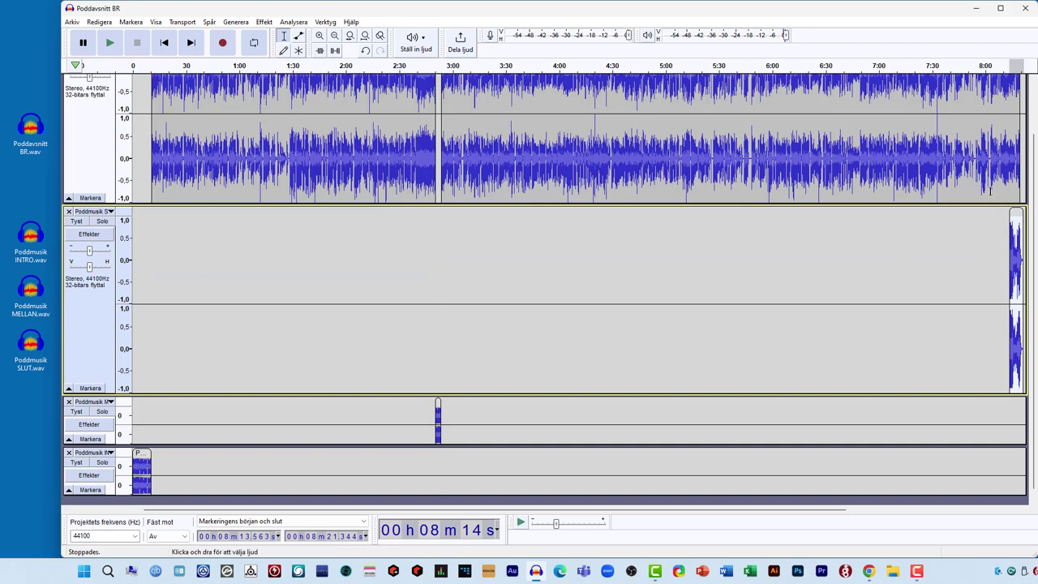
Step: Move the Poddmusik SLUT clip to start at about 8:19.3, slightly overlapping the end of the speech
{"action": "left_click_drag", "start_coordinate": [1003, 196], "coordinate": [917, 197]}
{"action": "scroll", "coordinate": [917, 197], "scroll_direction": "up", "scroll_amount": 3}
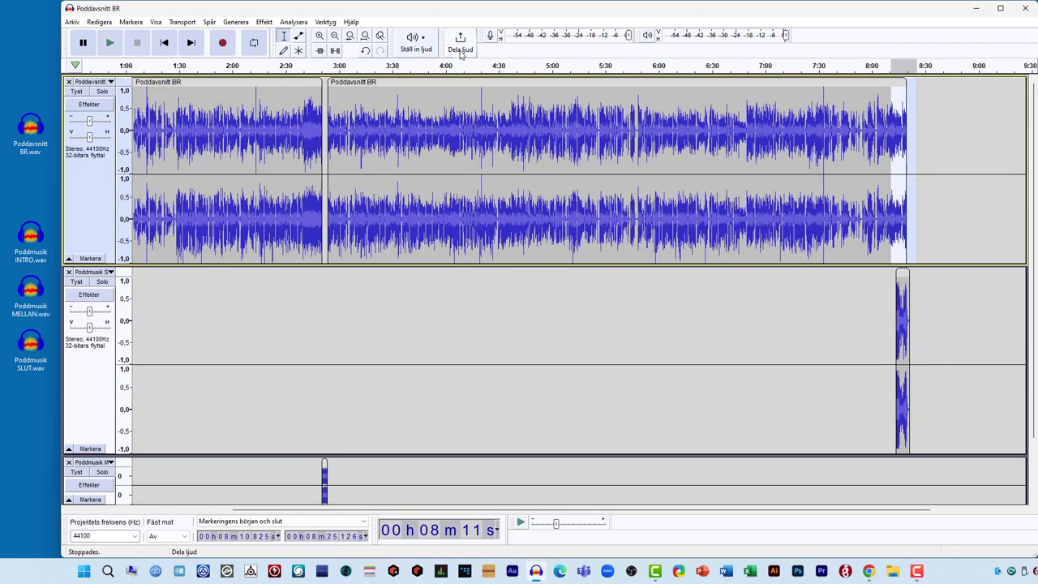
{"action": "left_click", "coordinate": [351, 37]}
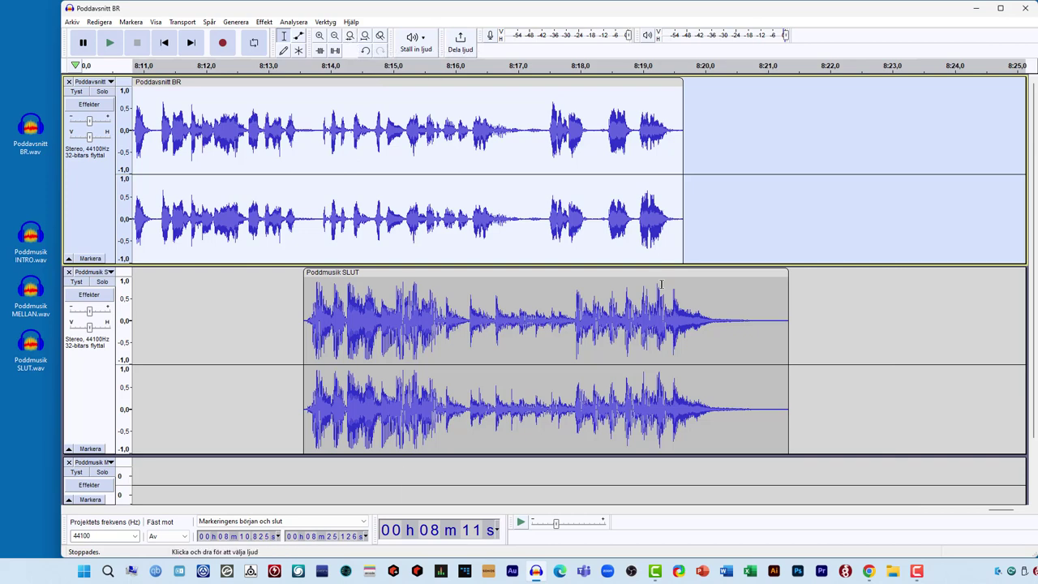
{"action": "left_click_drag", "start_coordinate": [336, 273], "coordinate": [695, 276]}
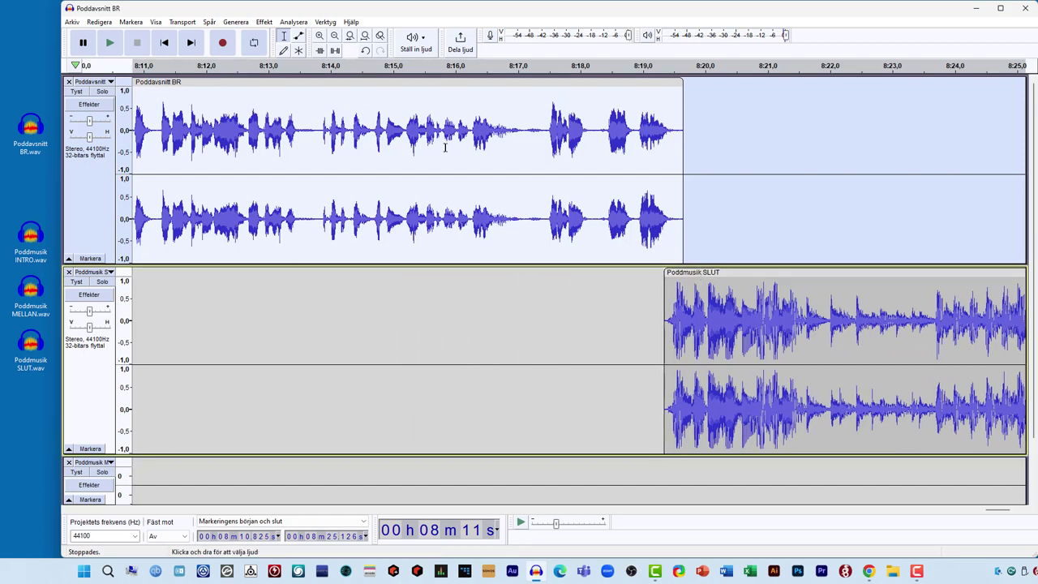
Step: Play the transition from the speech into the closing music, starting at about 8:13.8
{"action": "left_click", "coordinate": [317, 136]}
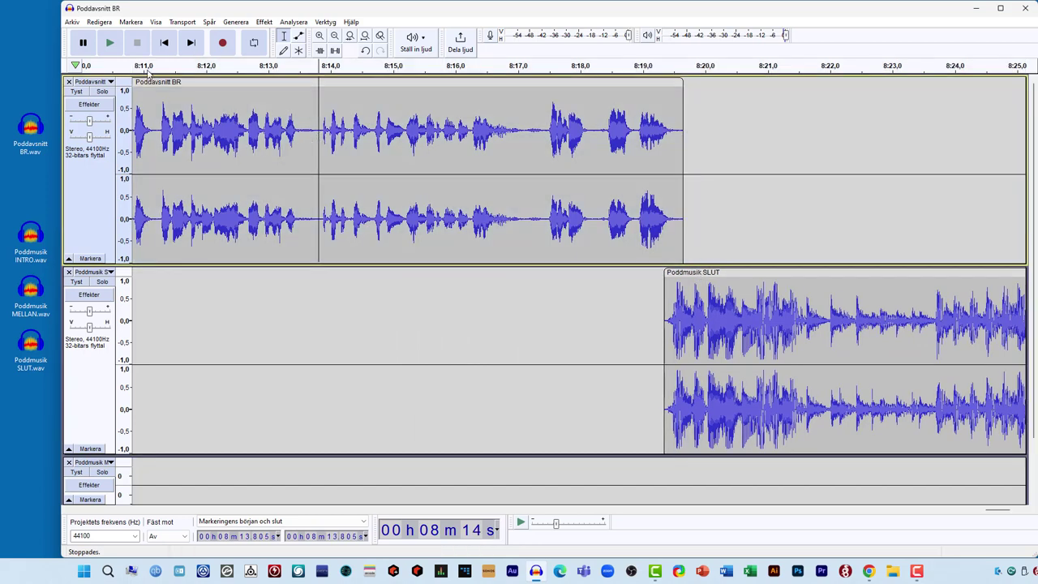
{"action": "left_click", "coordinate": [109, 42]}
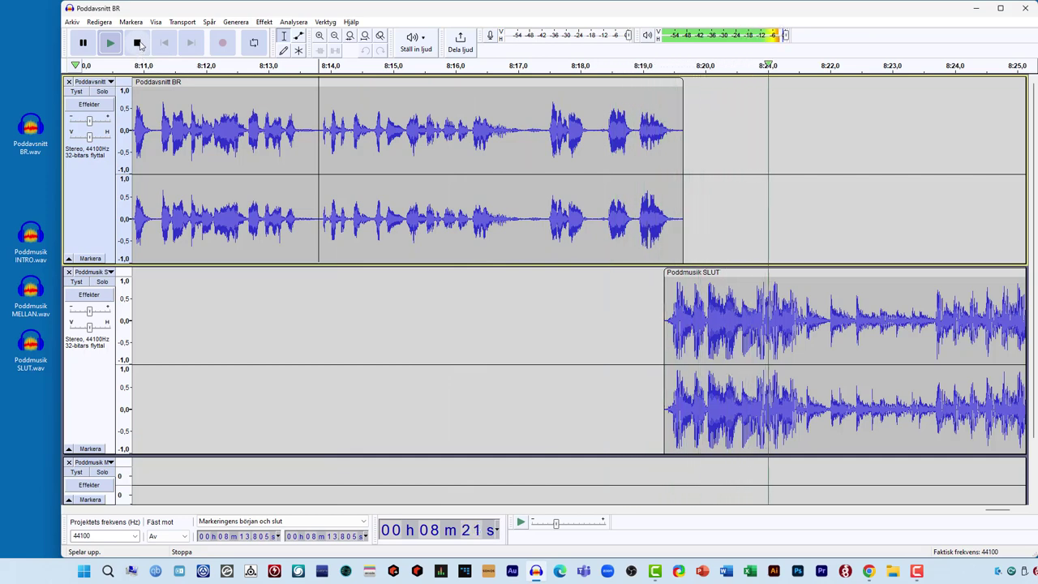
{"action": "left_click", "coordinate": [137, 43]}
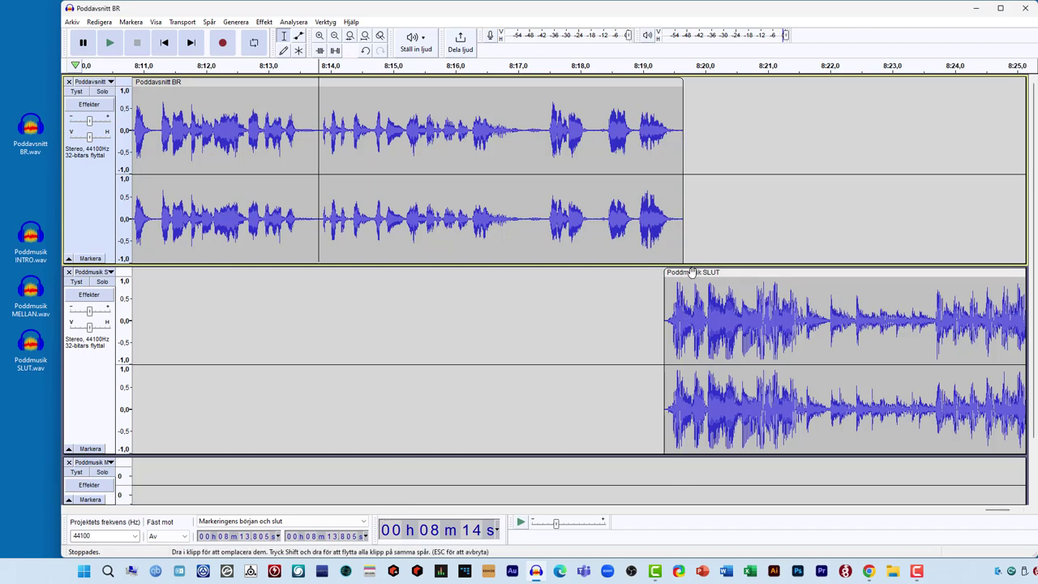
Step: Move the Poddmusik SLUT clip slightly later, to about 8:19.4, and play the transition from 8:17.4 through the closing music
{"action": "left_click_drag", "start_coordinate": [691, 272], "coordinate": [693, 273]}
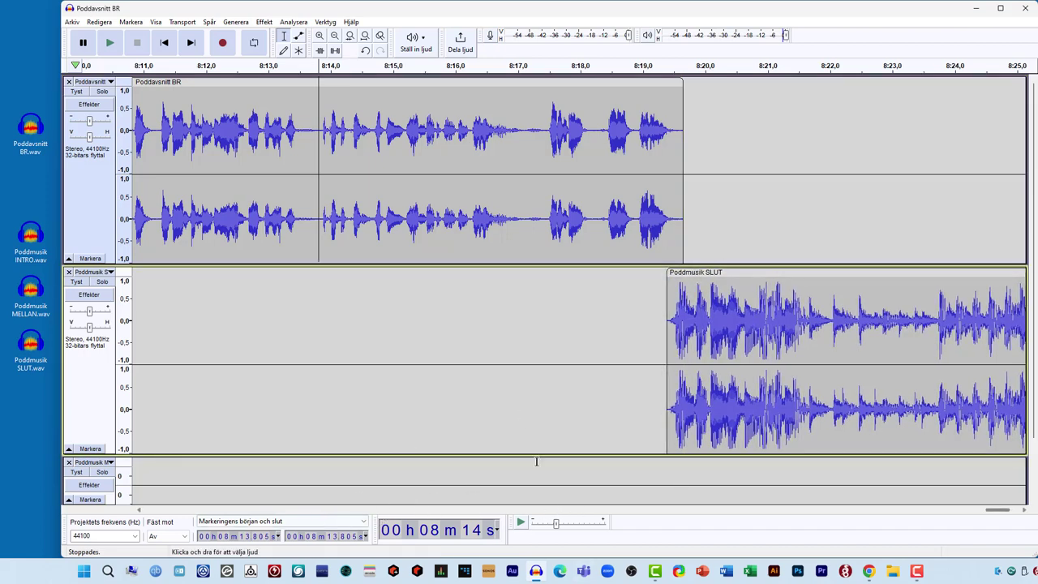
{"action": "left_click", "coordinate": [334, 36]}
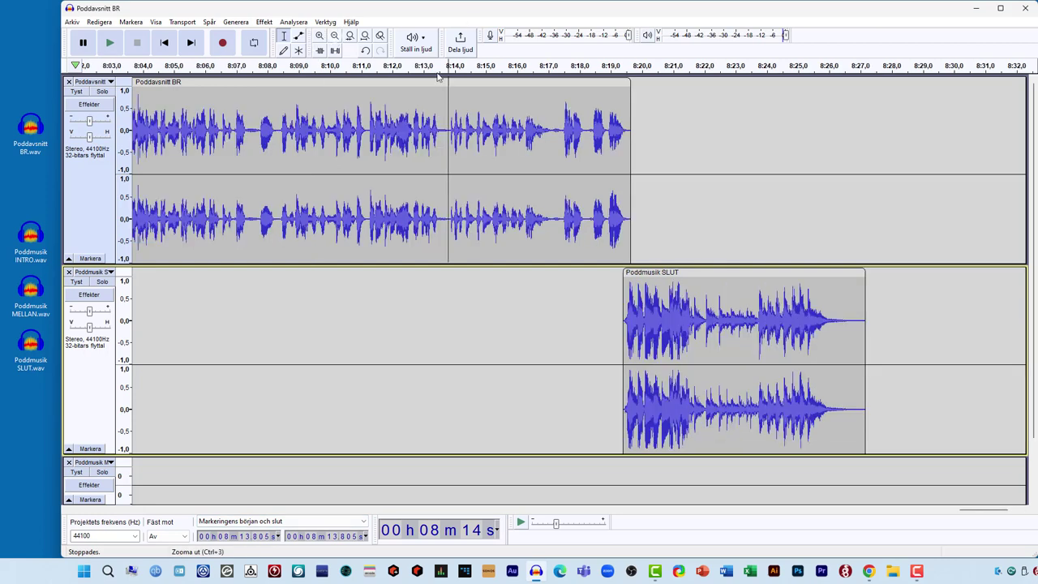
{"action": "left_click", "coordinate": [561, 130]}
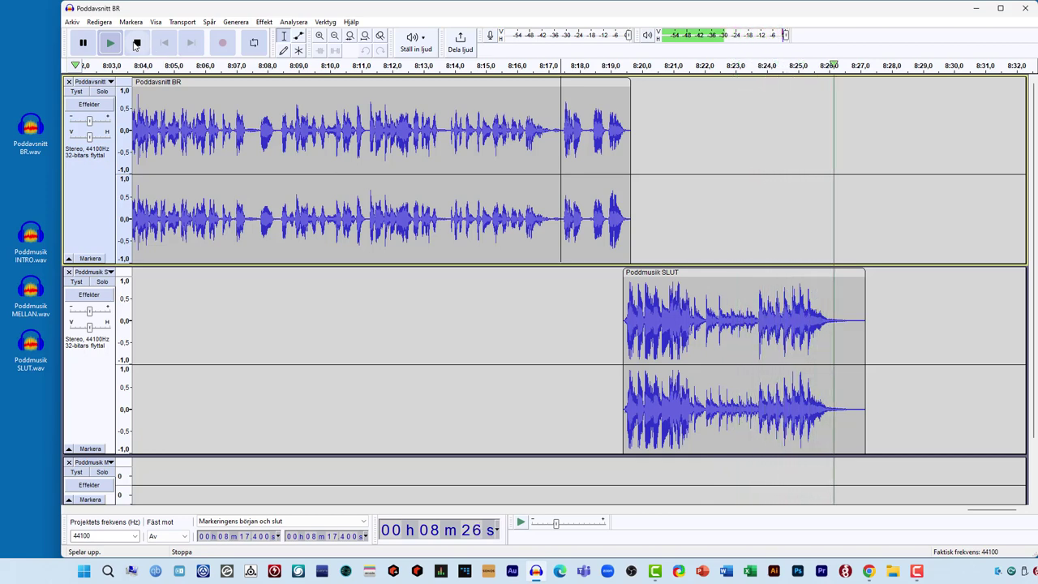
{"action": "left_click", "coordinate": [135, 44]}
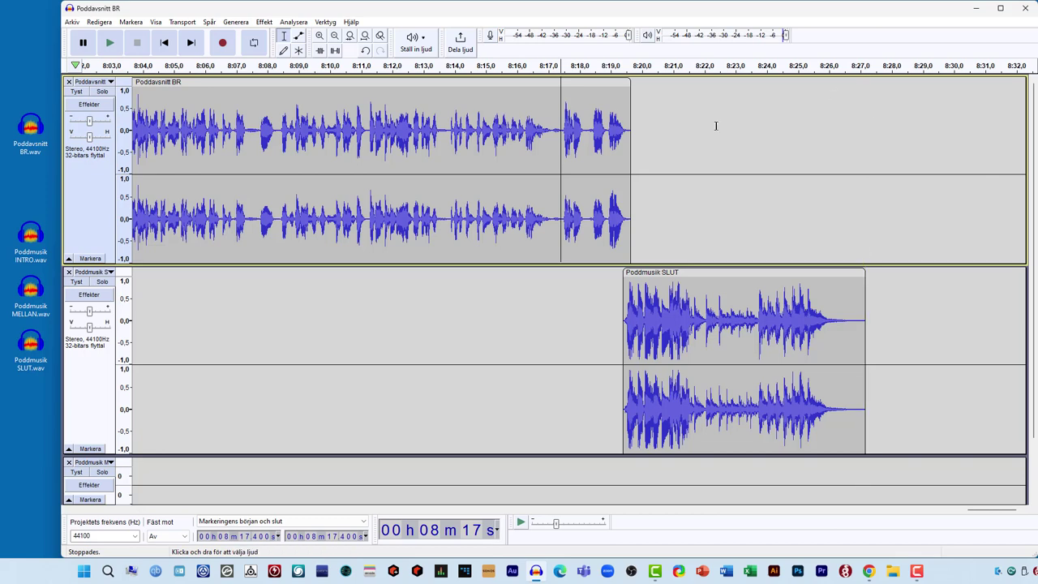
Step: Fit the whole project in view and reduce the display height of the Poddmusik SLUT track
{"action": "left_click", "coordinate": [365, 39]}
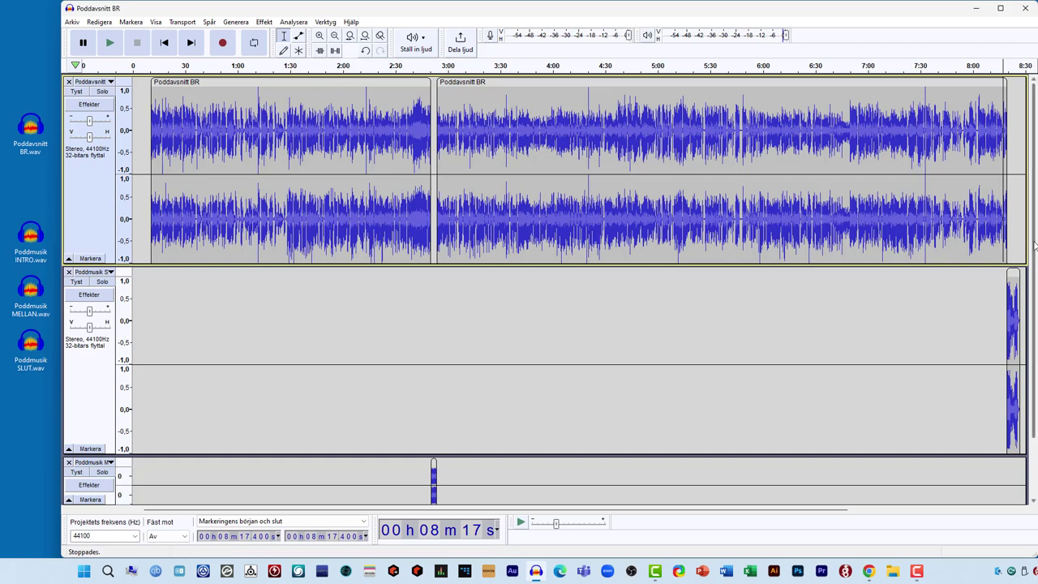
{"action": "scroll", "coordinate": [1034, 247], "scroll_direction": "down", "scroll_amount": 2}
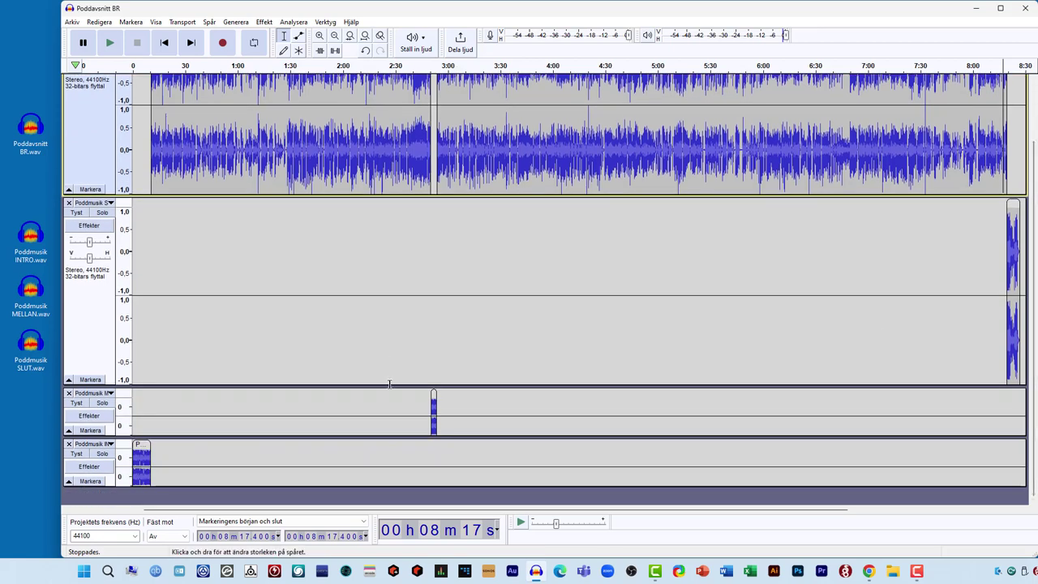
{"action": "left_click_drag", "start_coordinate": [389, 382], "coordinate": [397, 253]}
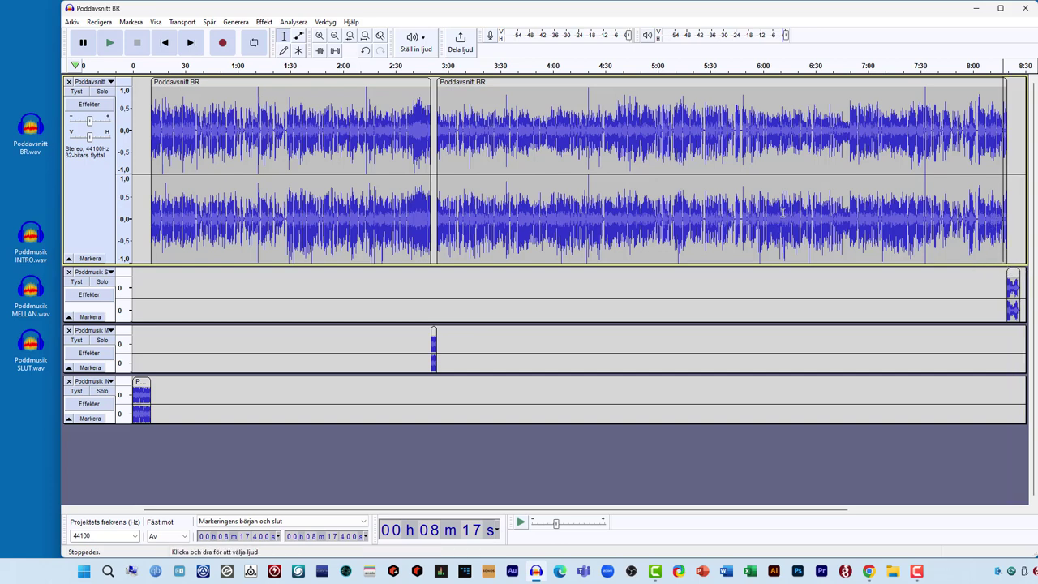
Step: Select all audio and apply Loudness normalisering with hörbar loudness at -16,0 LUFS, normalising the stereo channels independently
{"action": "key", "text": "Home"}
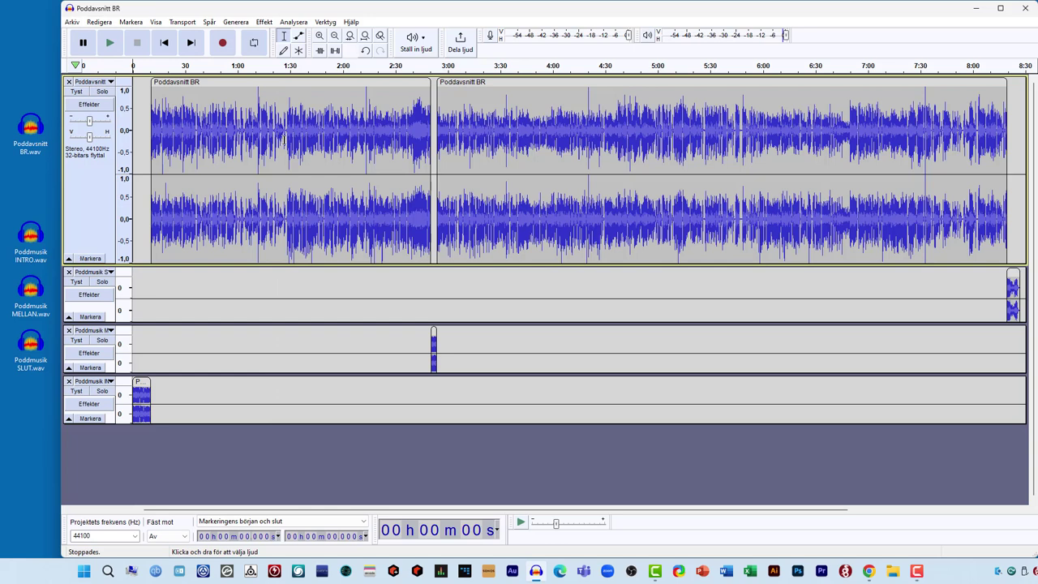
{"action": "left_click", "coordinate": [130, 22]}
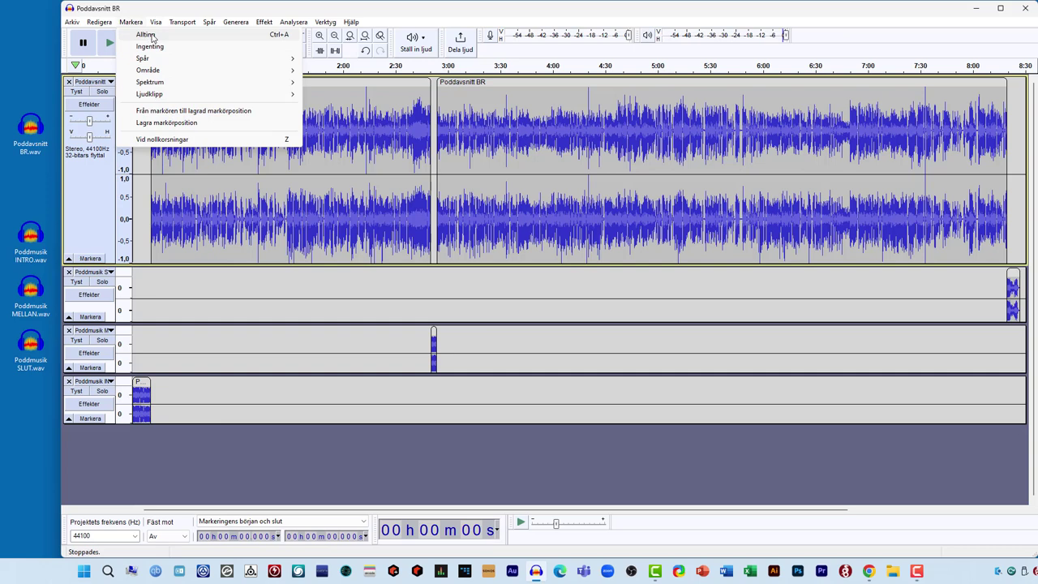
{"action": "left_click", "coordinate": [152, 38]}
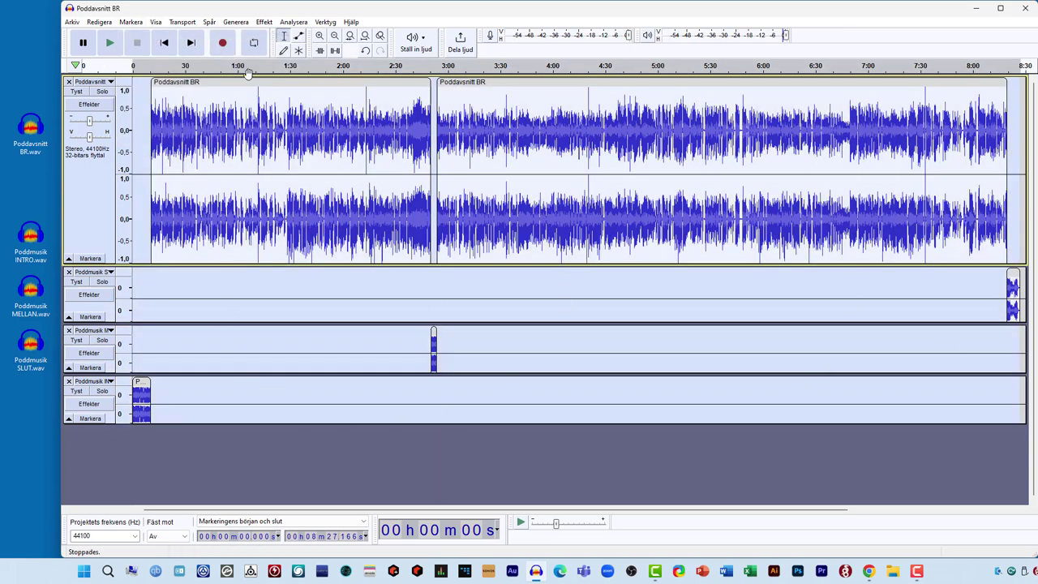
{"action": "left_click", "coordinate": [265, 23]}
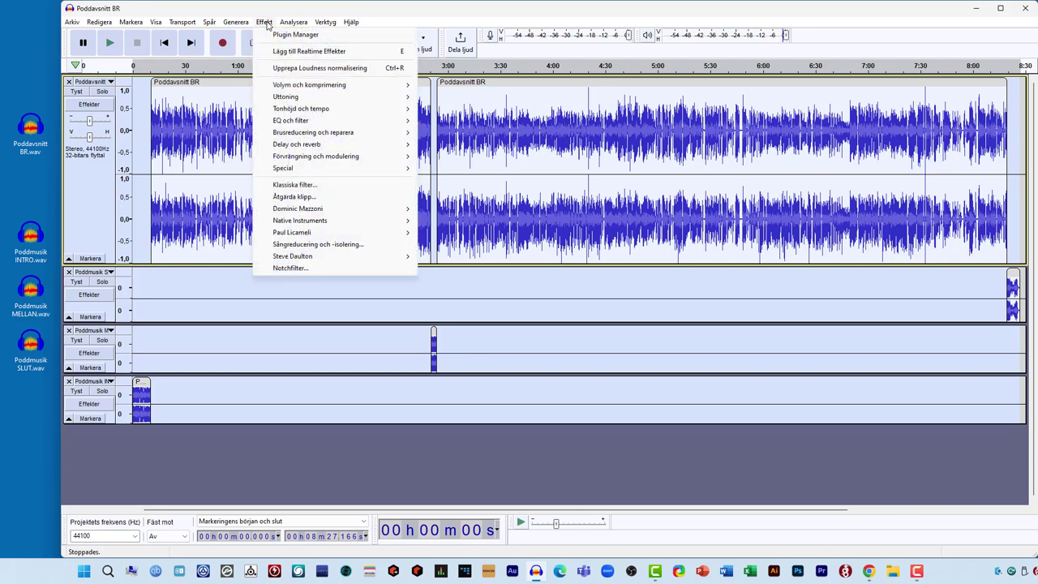
{"action": "mouse_move", "coordinate": [320, 90]}
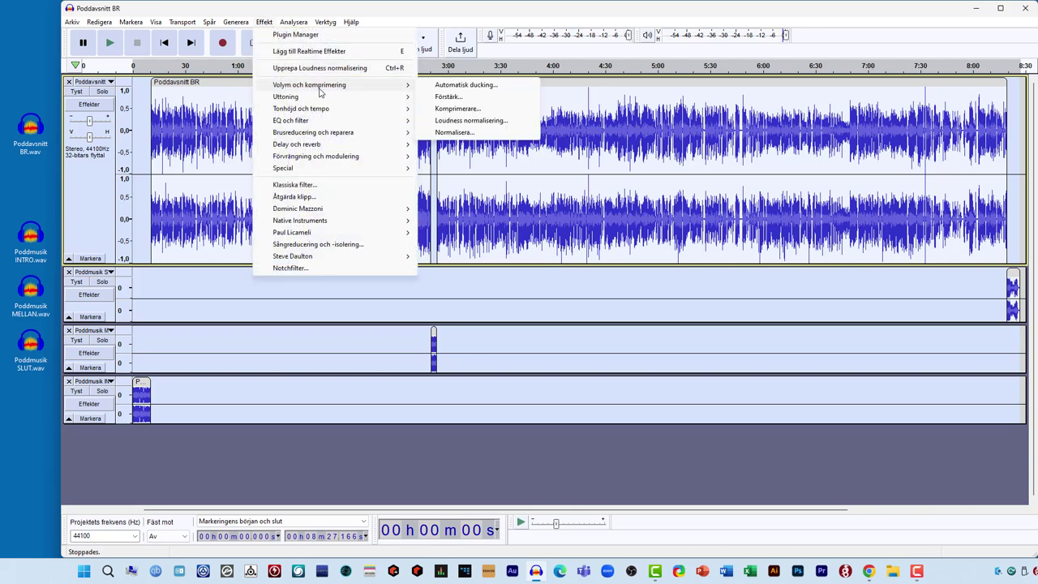
{"action": "left_click", "coordinate": [488, 124]}
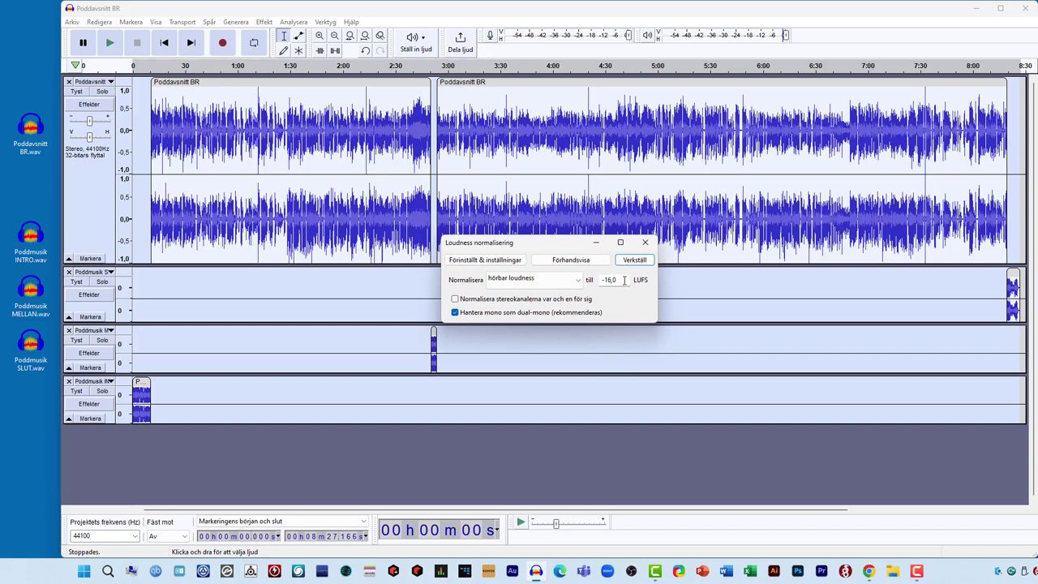
{"action": "left_click_drag", "start_coordinate": [622, 280], "coordinate": [606, 280]}
{"action": "left_click", "coordinate": [455, 300]}
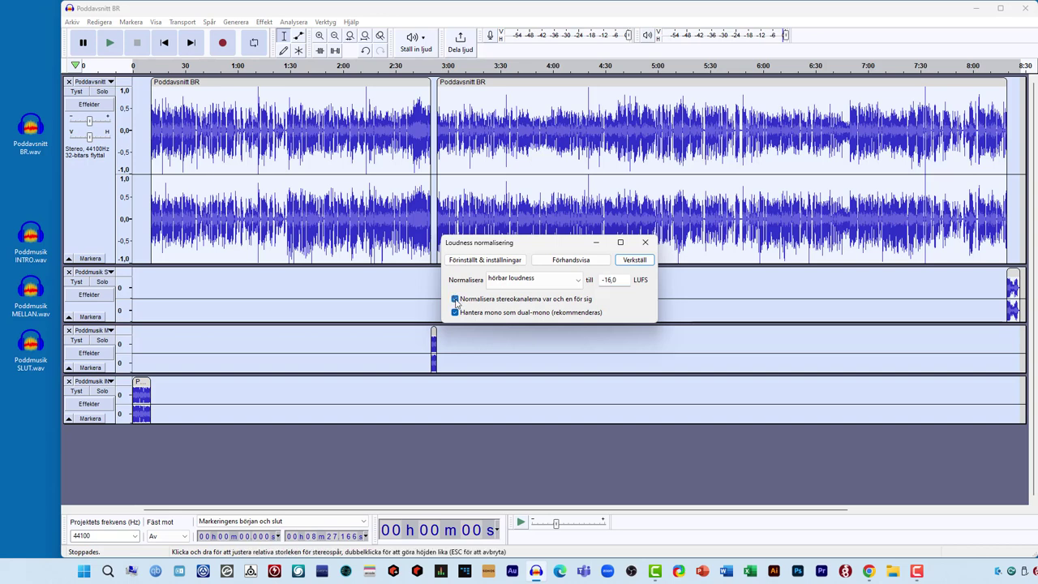
{"action": "left_click", "coordinate": [635, 259]}
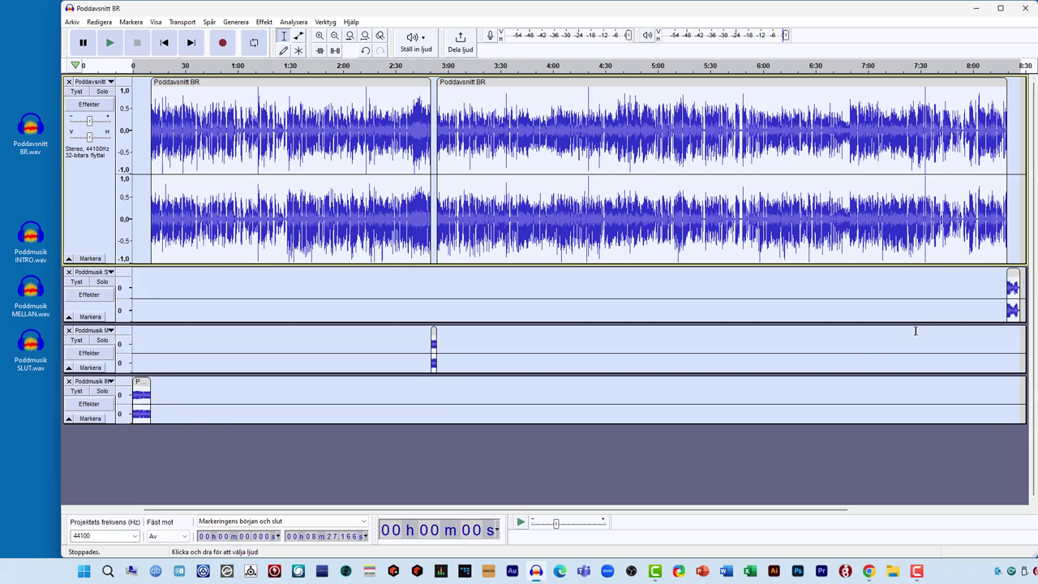
Step: Play the normalised project from the beginning through the intro music into the speech
{"action": "left_click", "coordinate": [167, 50]}
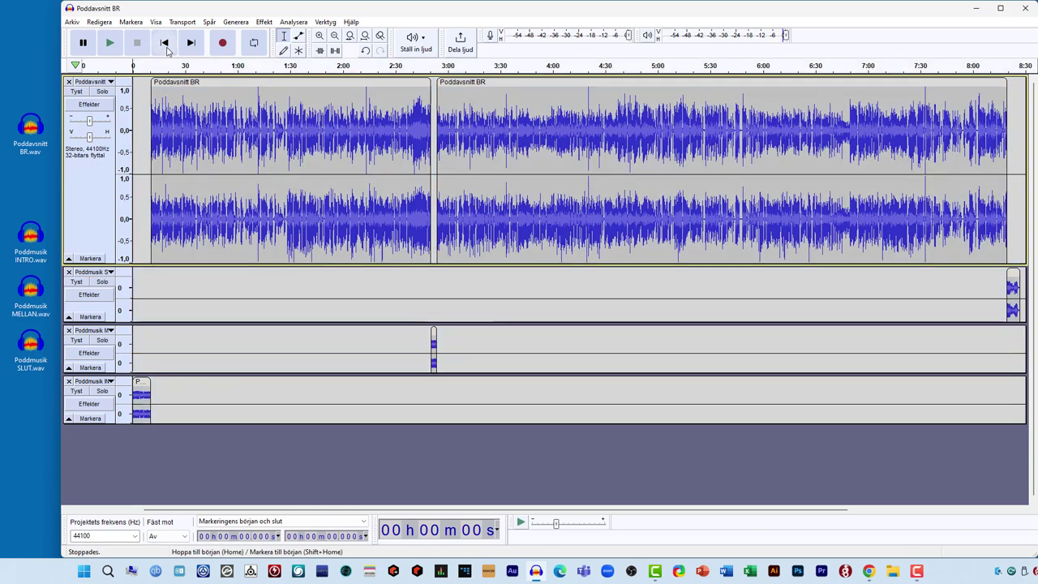
{"action": "left_click", "coordinate": [110, 48]}
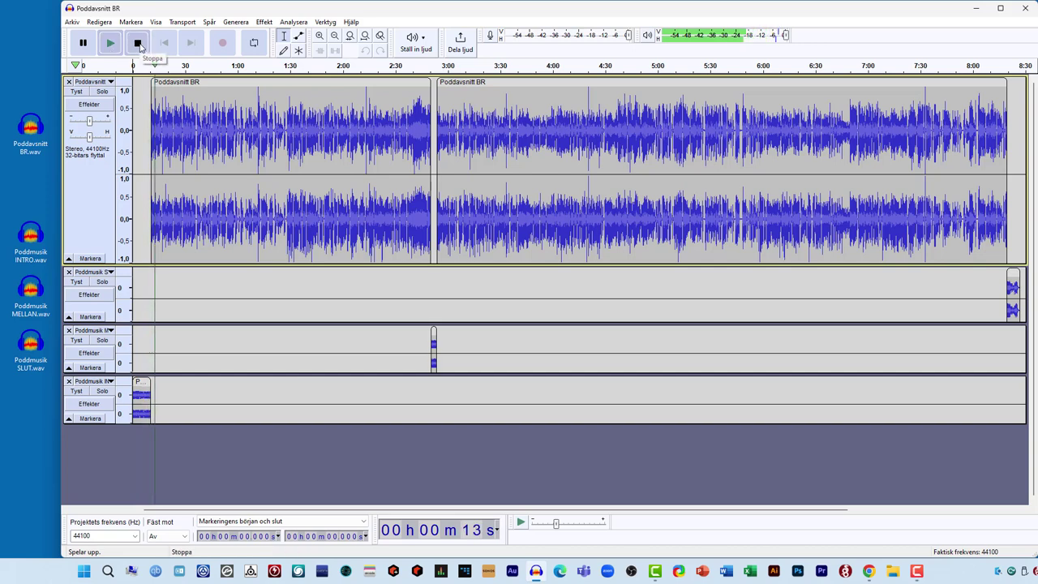
{"action": "left_click", "coordinate": [137, 44]}
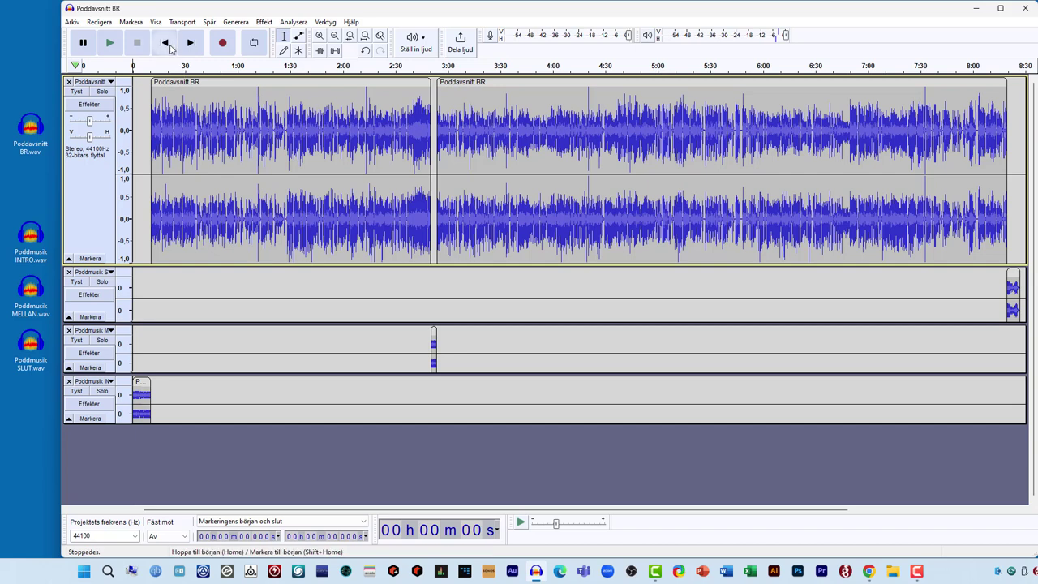
Step: Save the project to the desktop as Poddavsnitt 1 PROJEKT.aup3
{"action": "left_click", "coordinate": [71, 22]}
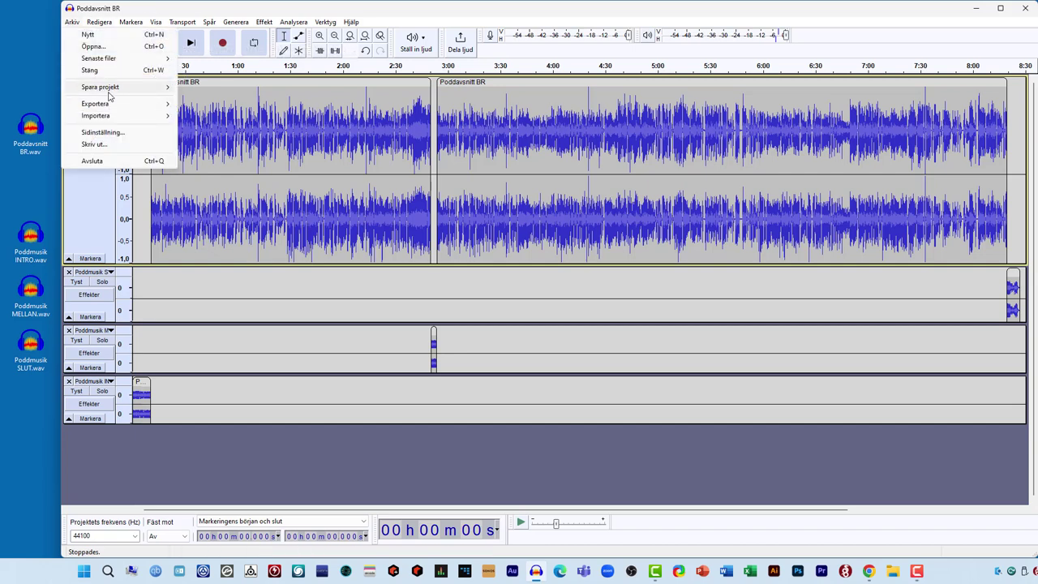
{"action": "mouse_move", "coordinate": [109, 89]}
{"action": "left_click", "coordinate": [241, 100]}
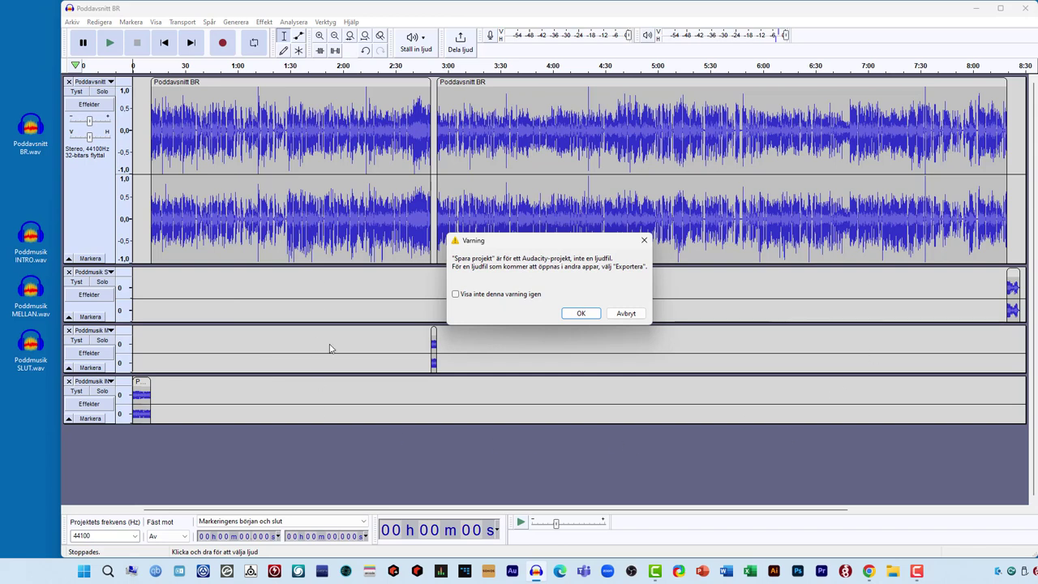
{"action": "left_click", "coordinate": [581, 313]}
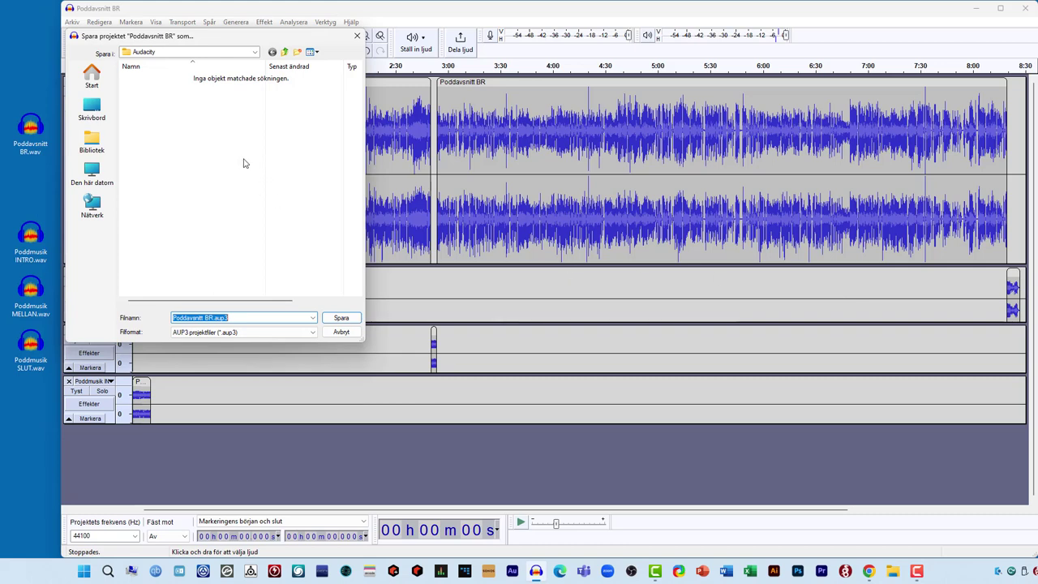
{"action": "left_click", "coordinate": [92, 109]}
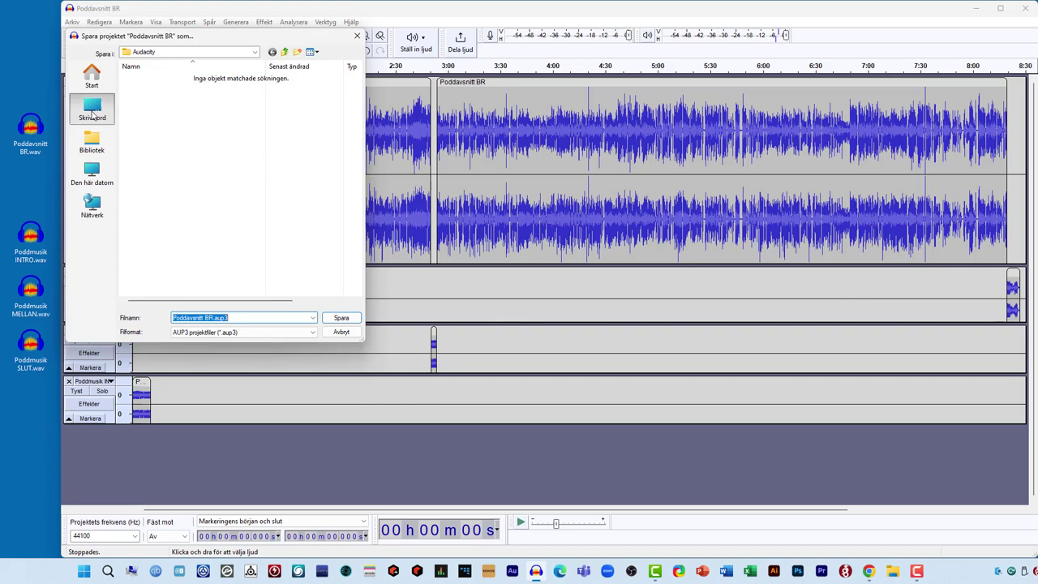
{"action": "left_click", "coordinate": [240, 318]}
{"action": "left_click_drag", "start_coordinate": [212, 317], "coordinate": [113, 317]}
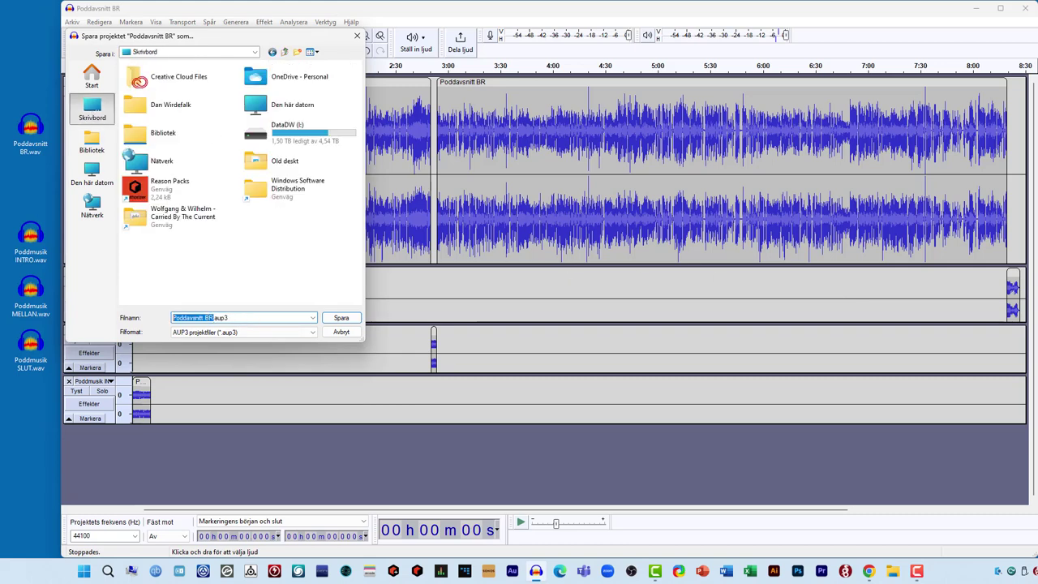
{"action": "type", "text": "Poddavs"}
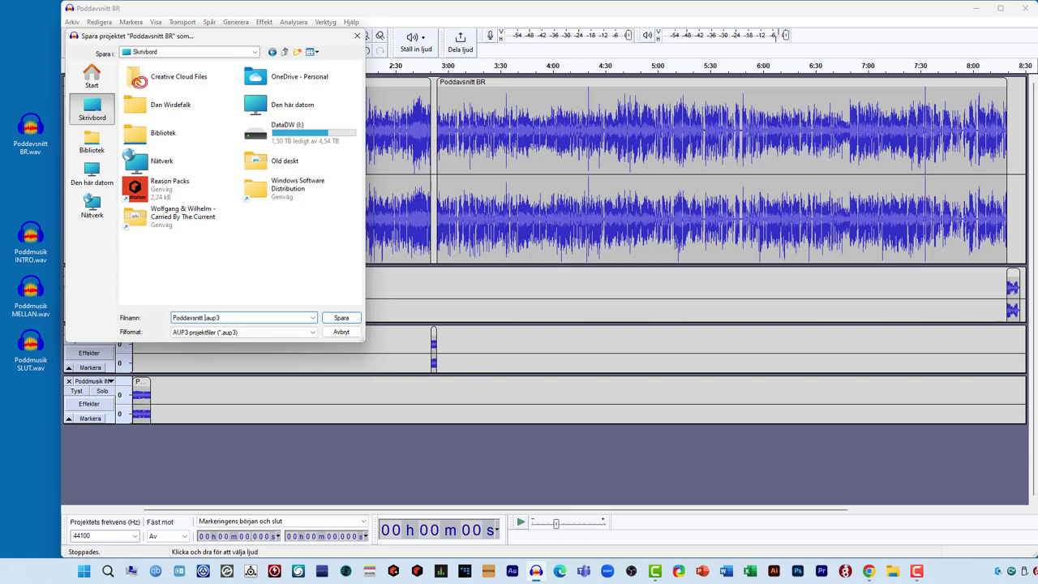
{"action": "type", "text": "nitt 1 PROJEKT"}
{"action": "left_click", "coordinate": [341, 317]}
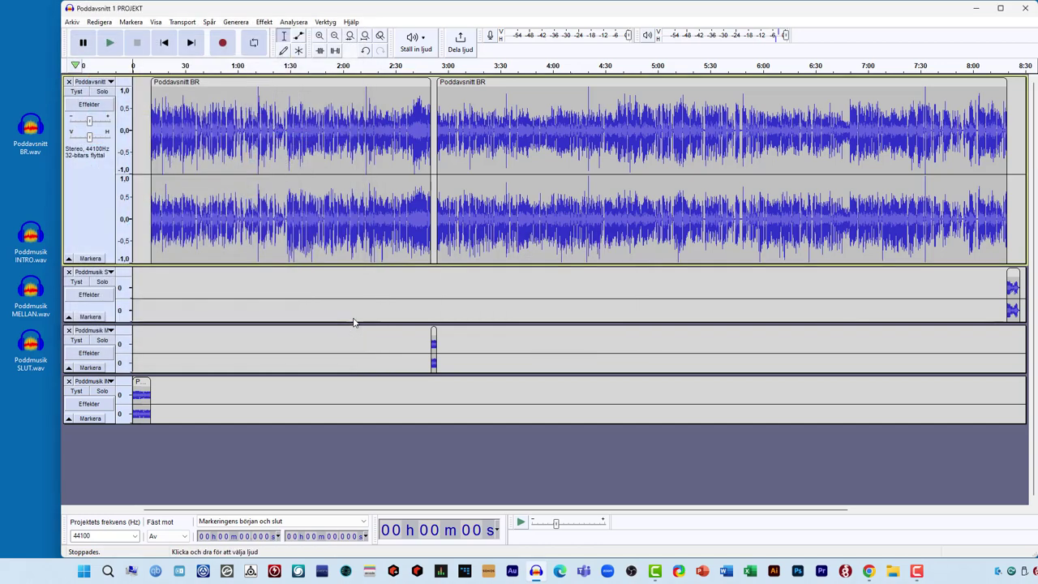
Step: Export the mix to the desktop as the WAV file Poddavsnitt 1 KLAR.wav, accepting the stereo mixdown
{"action": "left_click", "coordinate": [72, 22]}
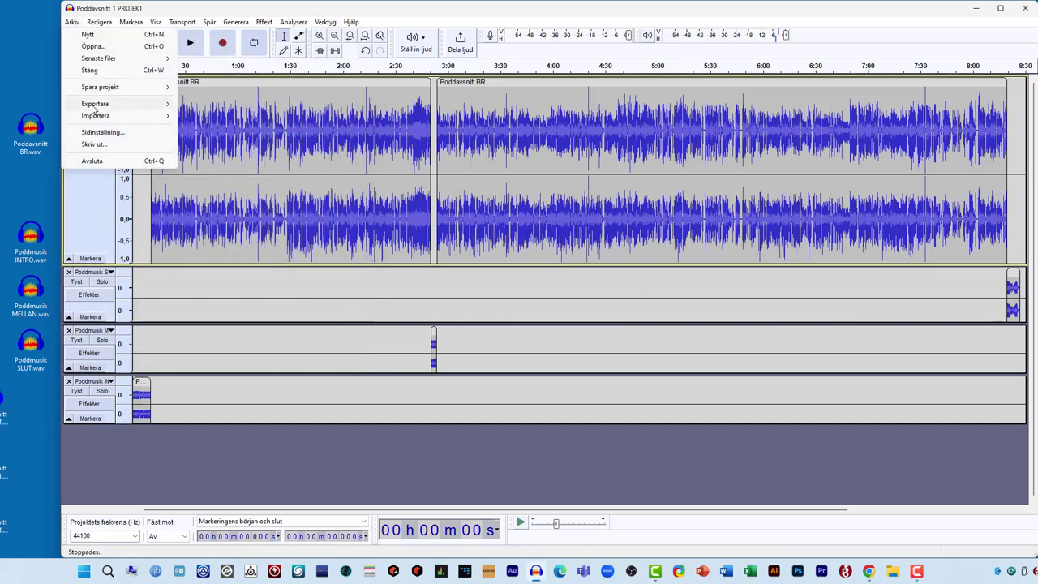
{"action": "mouse_move", "coordinate": [95, 106]}
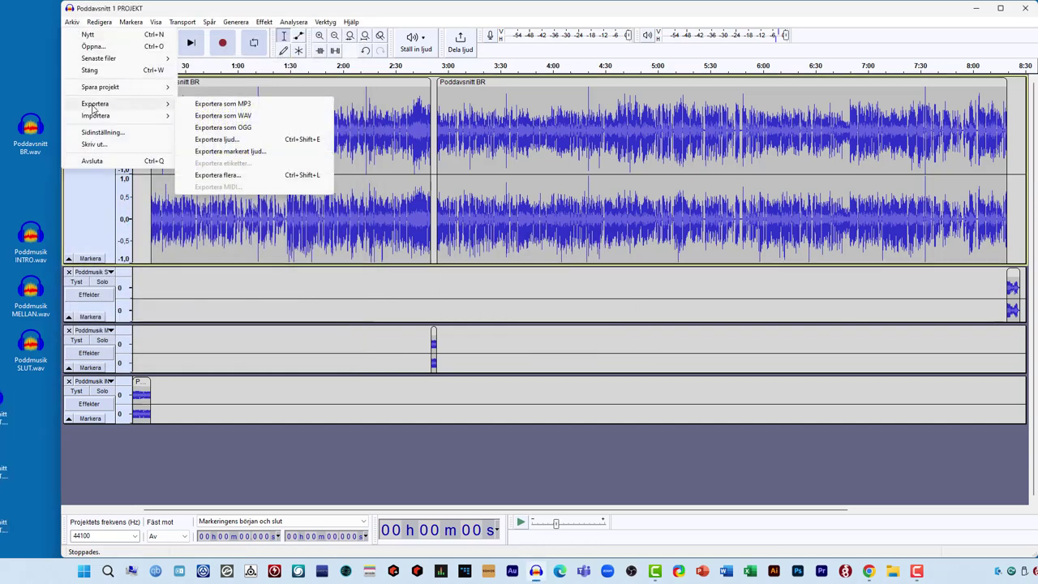
{"action": "left_click", "coordinate": [241, 119]}
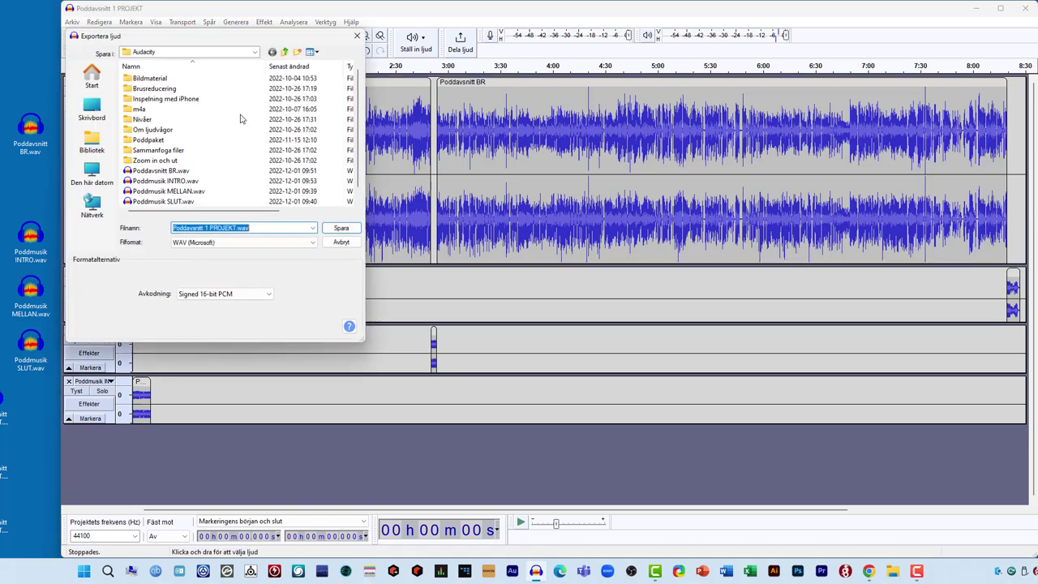
{"action": "left_click_drag", "start_coordinate": [209, 228], "coordinate": [236, 228]}
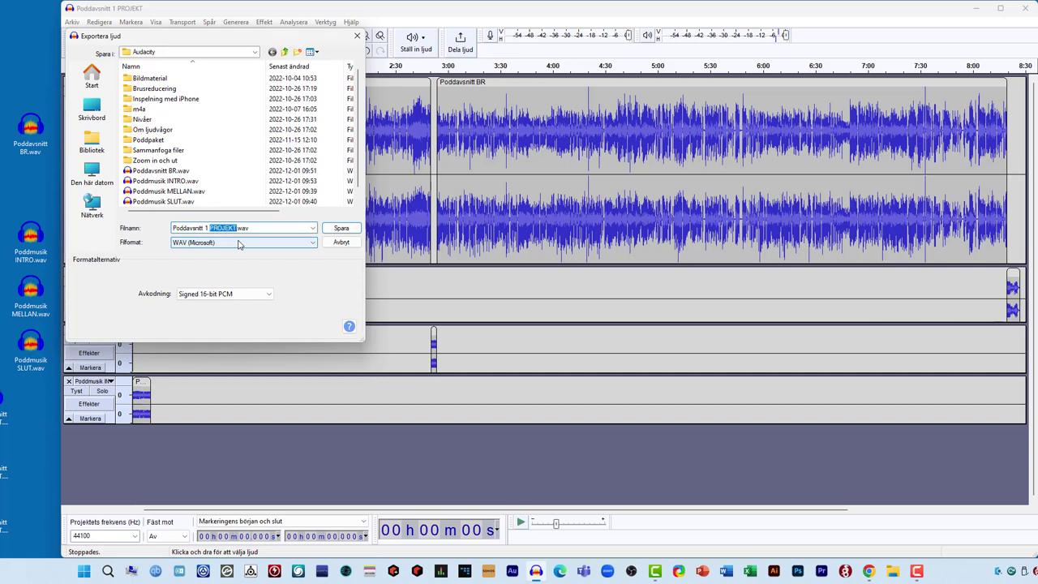
{"action": "key", "text": "BackSpace"}
{"action": "left_click", "coordinate": [94, 113]}
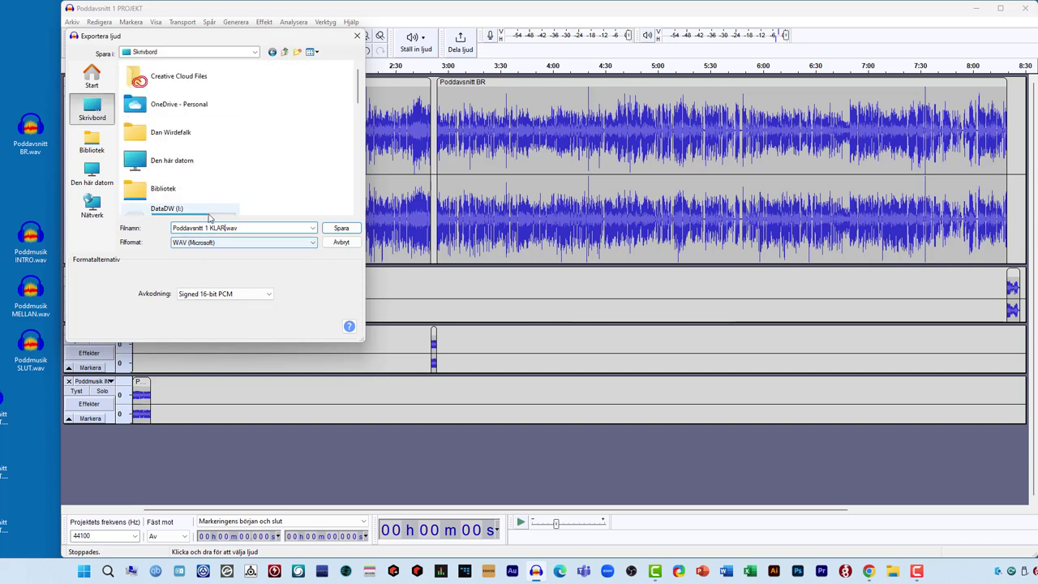
{"action": "left_click", "coordinate": [349, 231]}
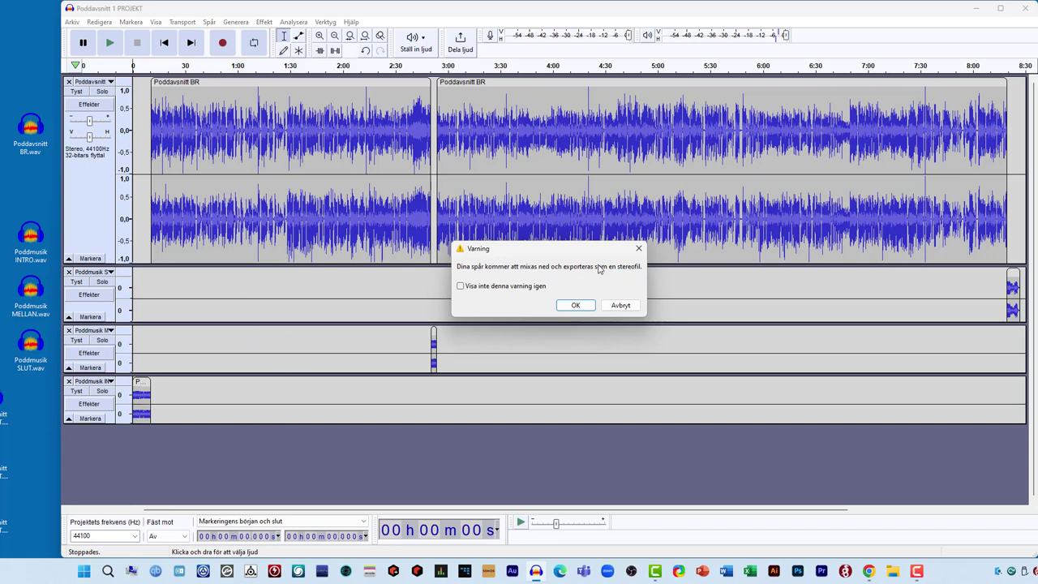
{"action": "left_click", "coordinate": [576, 306]}
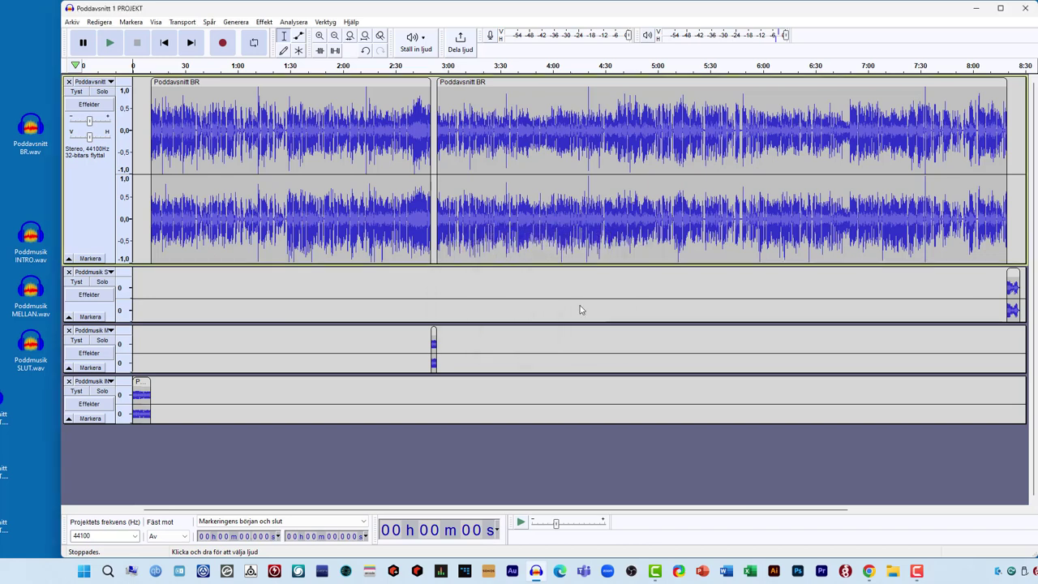
Step: Remove all tracks from the project and import the exported Poddavsnitt 1 KLAR.wav from the desktop
{"action": "left_click", "coordinate": [69, 271]}
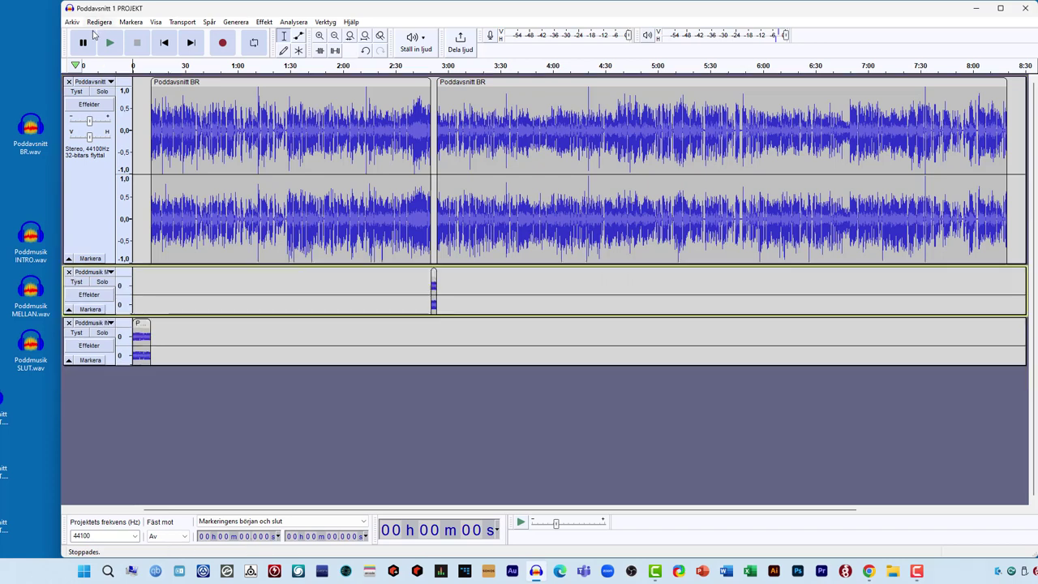
{"action": "left_click", "coordinate": [69, 82]}
{"action": "left_click", "coordinate": [69, 82]}
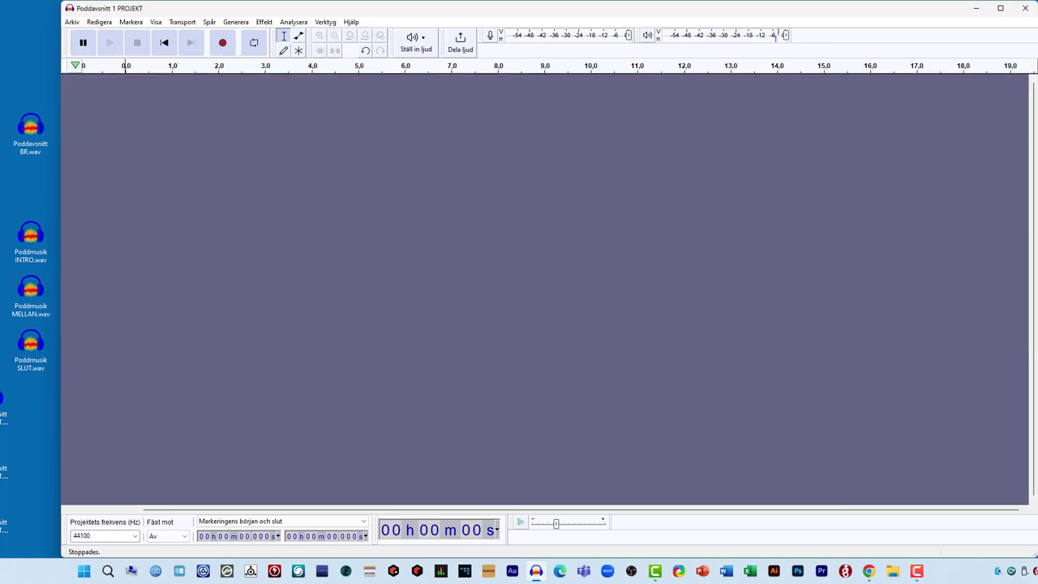
{"action": "left_click_drag", "start_coordinate": [30, 454], "coordinate": [215, 361]}
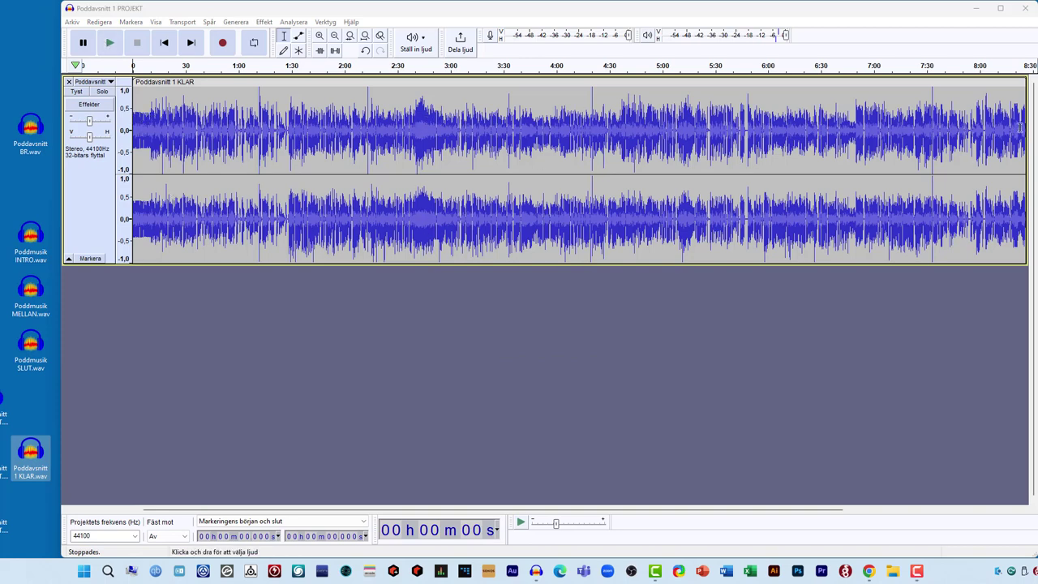
Step: Play the imported Poddavsnitt 1 KLAR track from the beginning, from about 2:41 and from about 8:16 to check the intro, interlude and closing music
{"action": "left_click", "coordinate": [111, 45]}
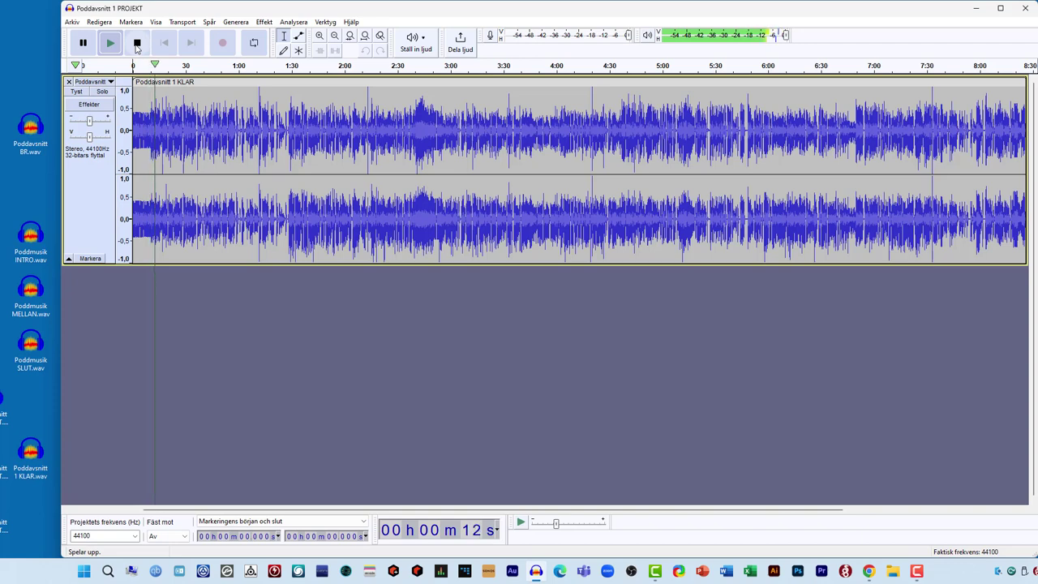
{"action": "left_click", "coordinate": [137, 45]}
{"action": "left_click", "coordinate": [419, 105]}
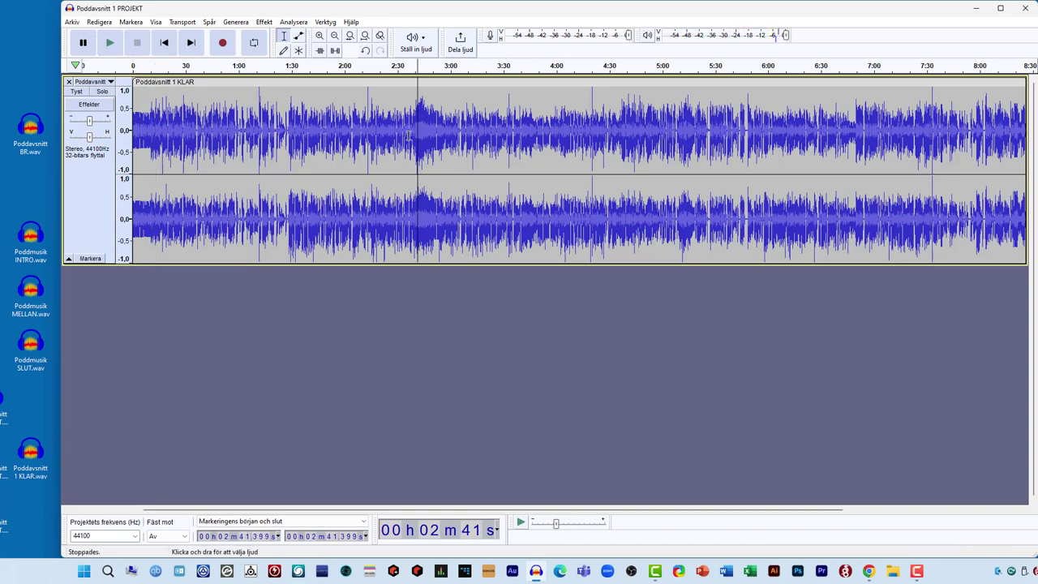
{"action": "left_click", "coordinate": [110, 45]}
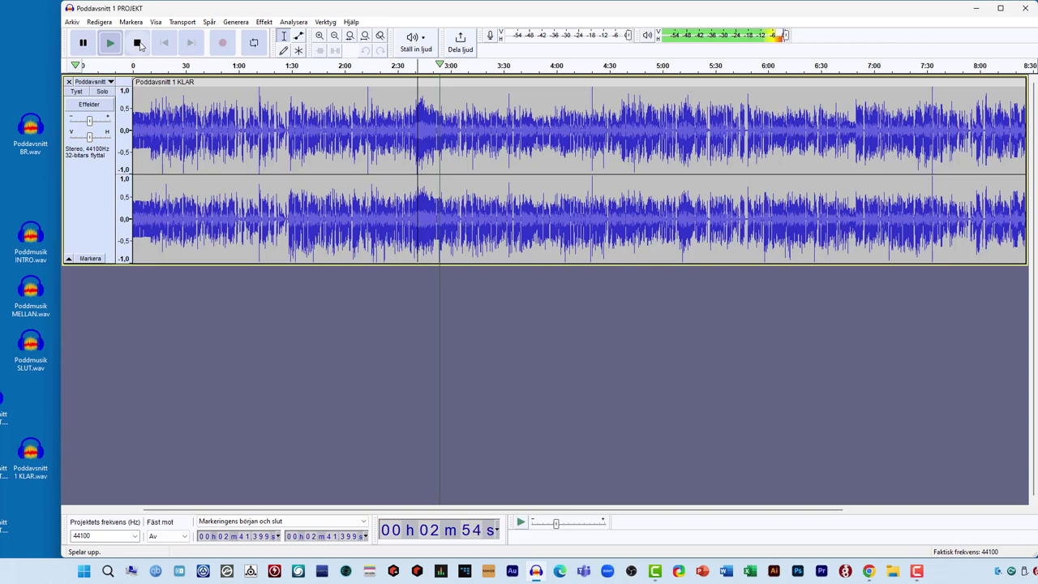
{"action": "left_click", "coordinate": [138, 43]}
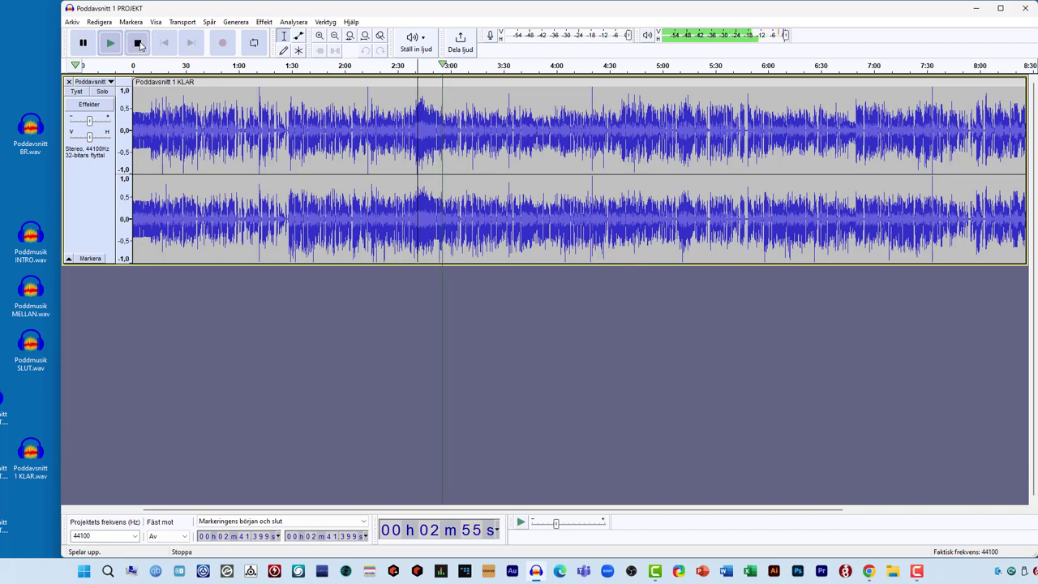
{"action": "left_click", "coordinate": [1009, 181]}
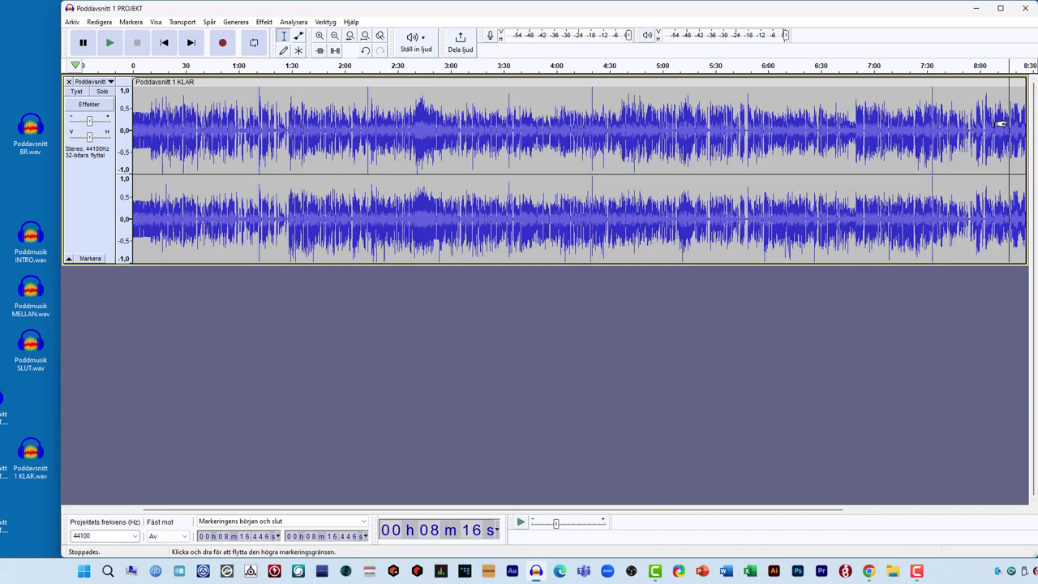
{"action": "left_click", "coordinate": [115, 50]}
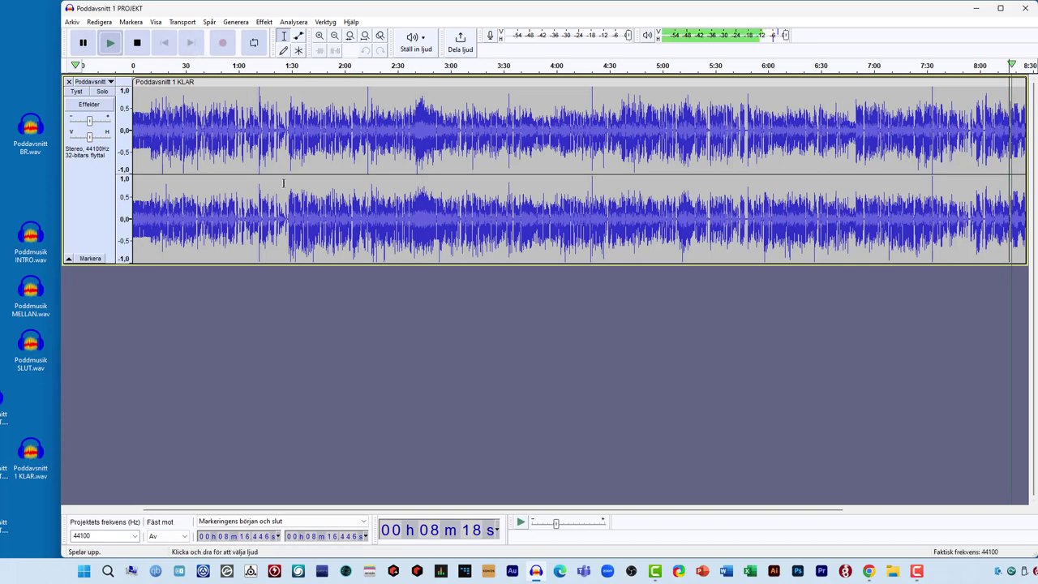